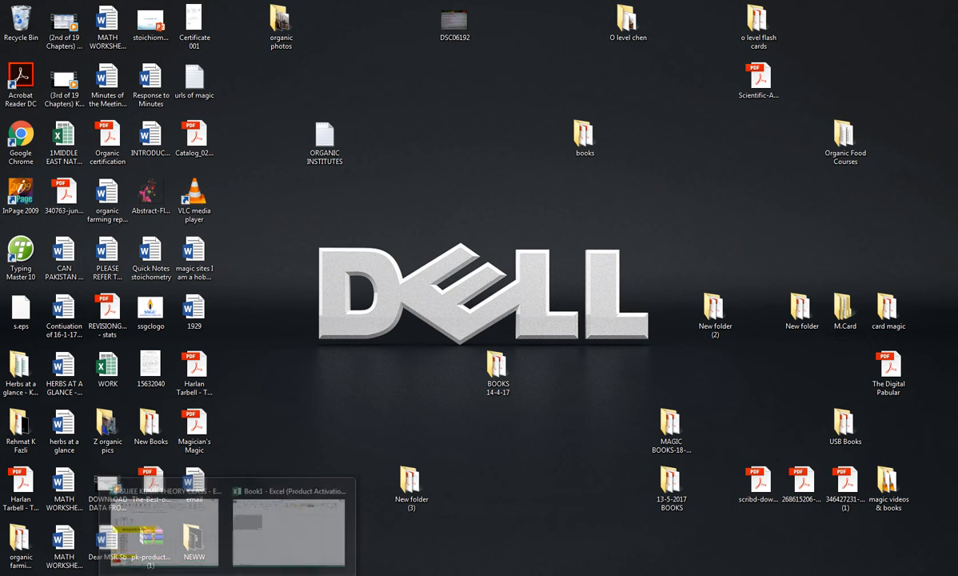
Step: Switch to the blank Book1 workbook in Excel and enlarge the sheet zoom to 178%
{"action": "left_click", "coordinate": [325, 518]}
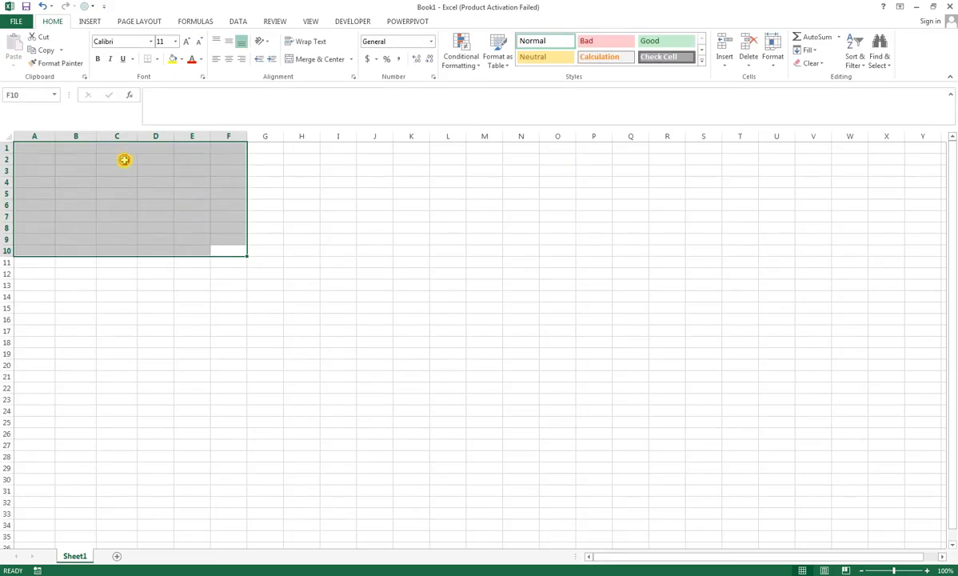
{"action": "left_click", "coordinate": [124, 158]}
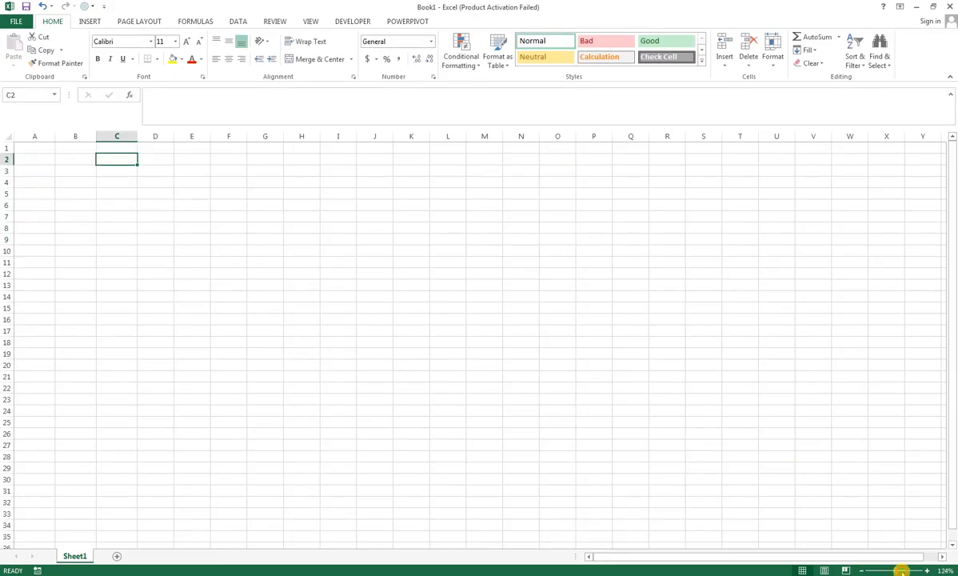
{"action": "mouse_move", "coordinate": [894, 571]}
{"action": "left_mouse_down"}
{"action": "mouse_move", "coordinate": [913, 567]}
{"action": "mouse_move", "coordinate": [904, 571]}
{"action": "left_mouse_up"}
Step: Enter the numbers 45, 87 and 65 in cells A3 to A5
{"action": "left_click", "coordinate": [63, 195]}
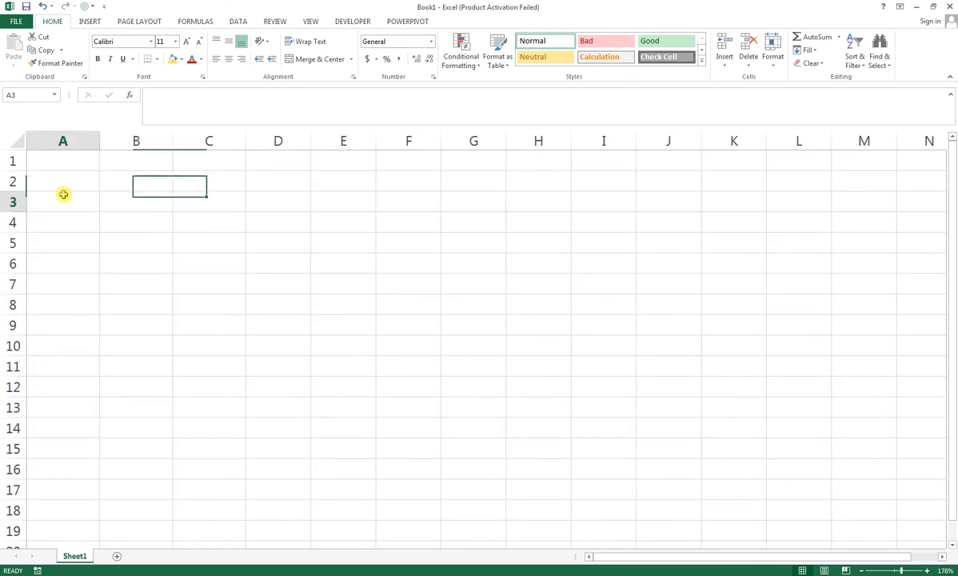
{"action": "type", "text": "45"}
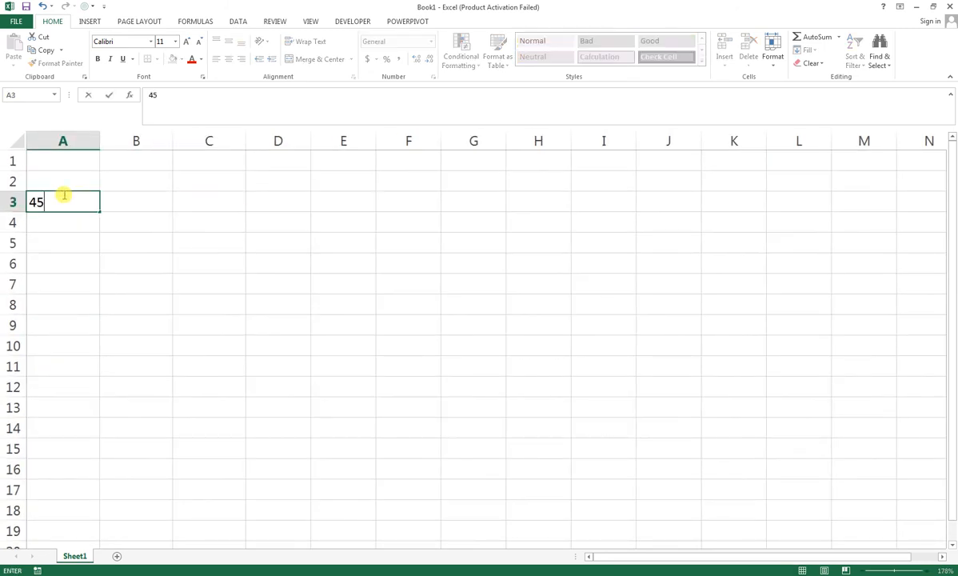
{"action": "key", "text": "Return"}
{"action": "type", "text": "87"}
{"action": "key", "text": "Return"}
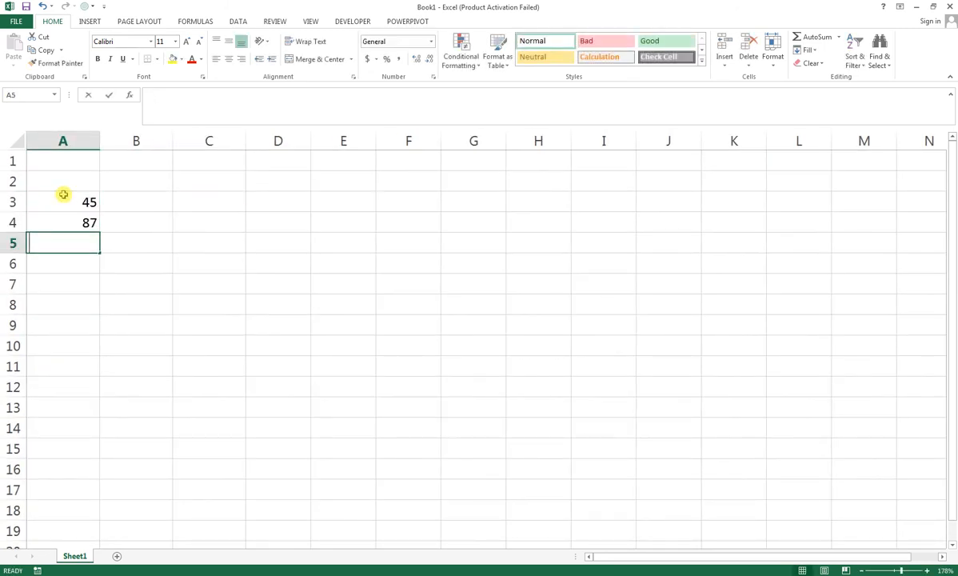
{"action": "type", "text": "65"}
{"action": "key", "text": "Return"}
{"action": "type", "text": "9865"}
{"action": "key", "text": "ctrl+Return"}
{"action": "key", "text": "Return"}
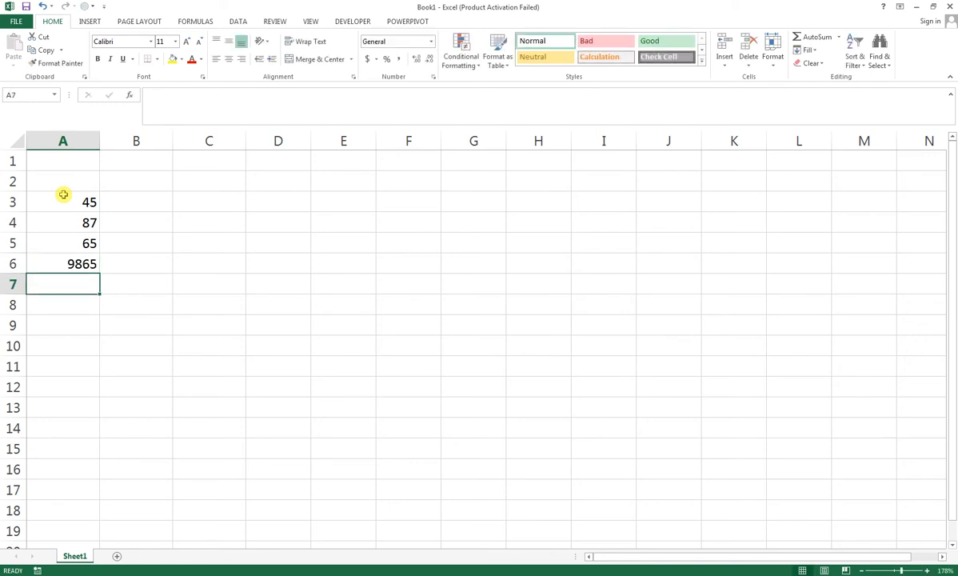
Step: Enter the numbers 23, 65 and 98 in cells A6 to A8
{"action": "key", "text": "Up"}
{"action": "type", "text": "23"}
{"action": "key", "text": "ctrl+Return"}
{"action": "key", "text": "Return"}
{"action": "type", "text": "65"}
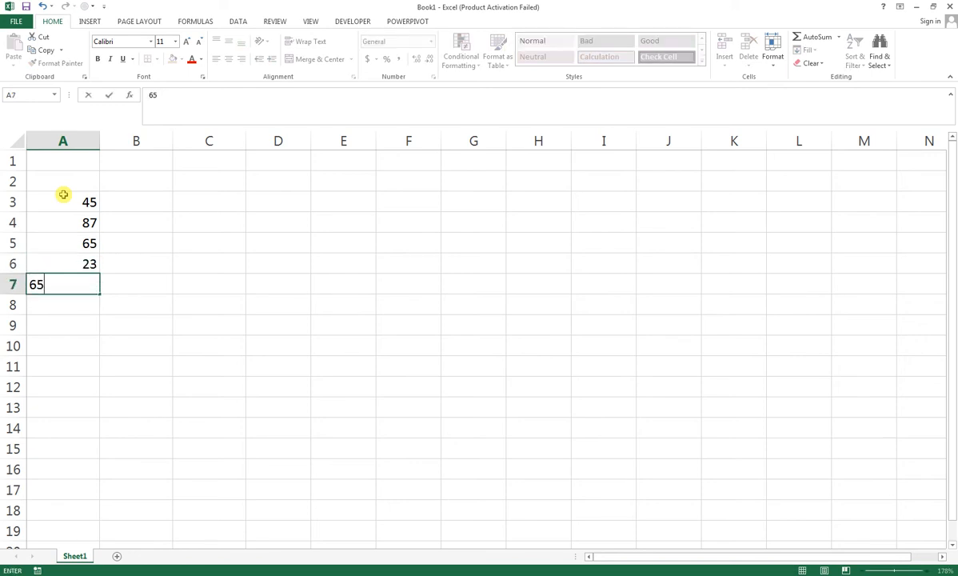
{"action": "key", "text": "Return"}
{"action": "type", "text": "98"}
{"action": "key", "text": "Return"}
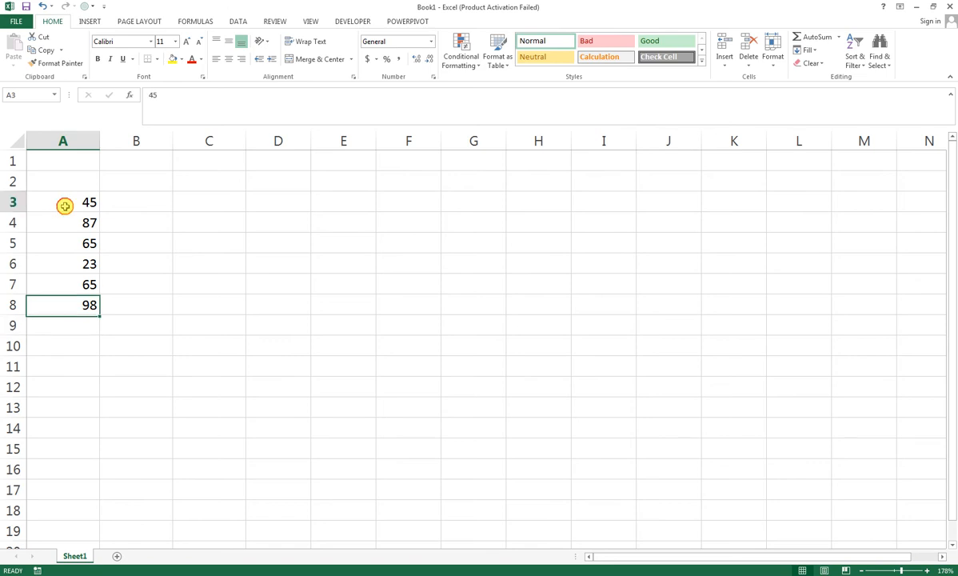
Step: Copy the numbers in A3:A8 and paste them into column C starting at C3
{"action": "left_click_drag", "start_coordinate": [64, 205], "coordinate": [68, 314]}
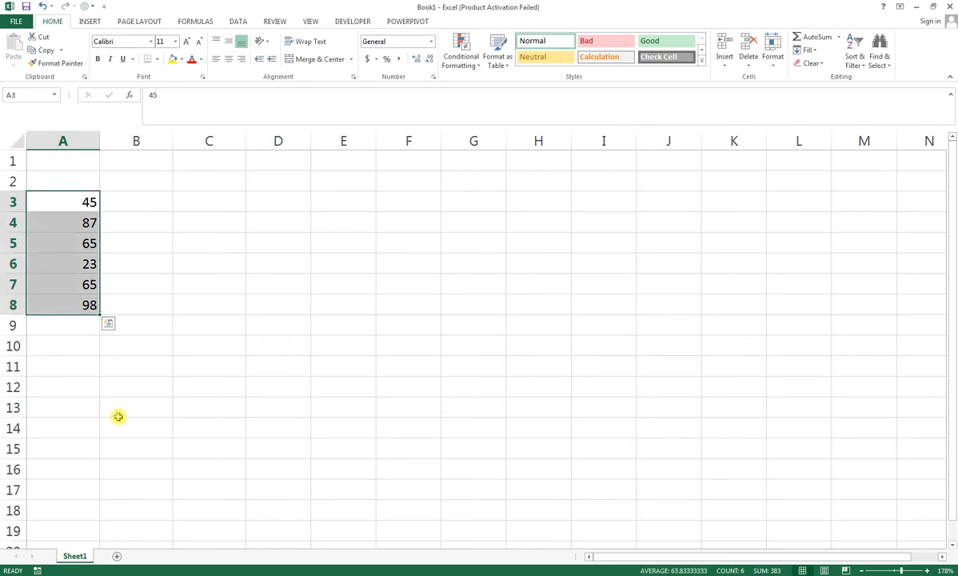
{"action": "key", "text": "ctrl+c"}
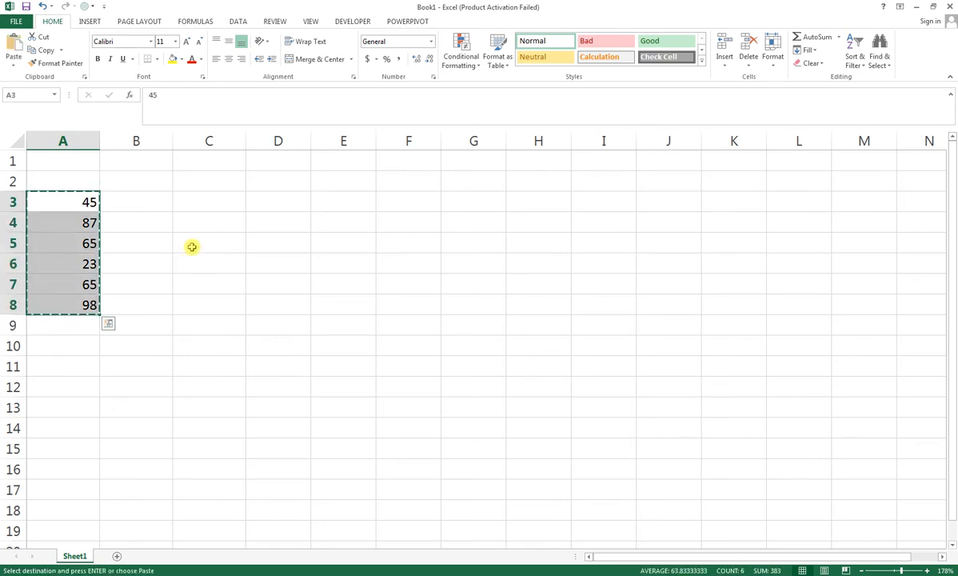
{"action": "left_click", "coordinate": [191, 200]}
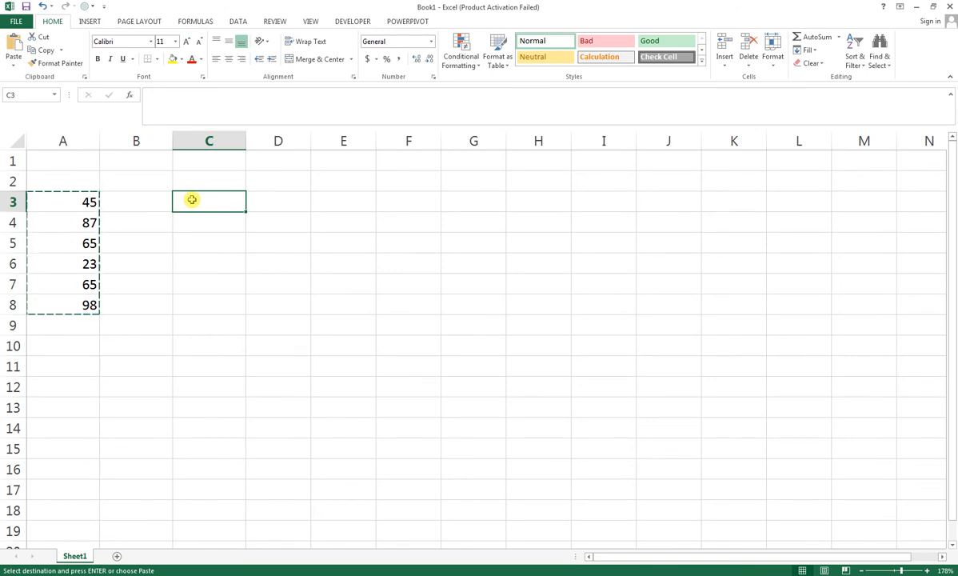
{"action": "key", "text": "ctrl+v"}
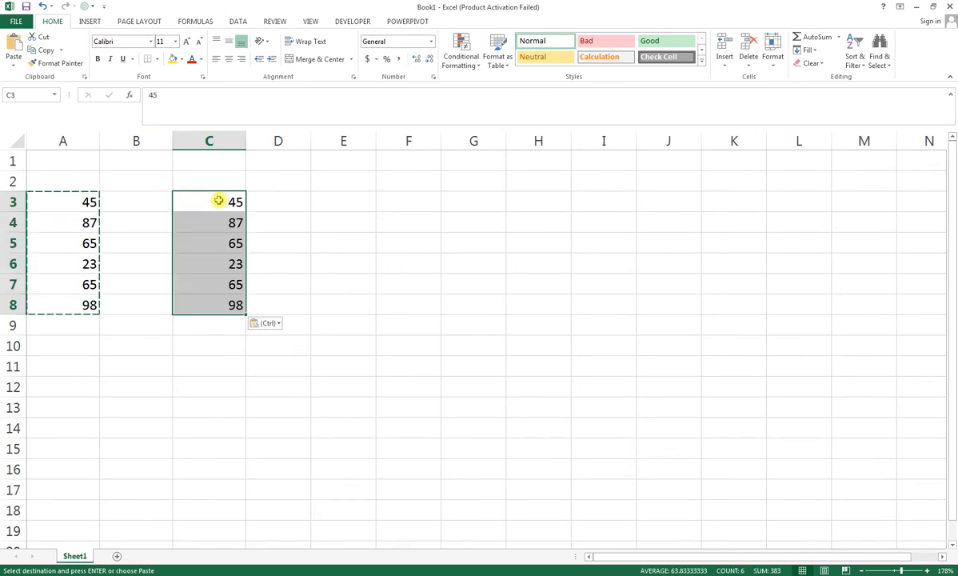
Step: Change the value in cell A7 to 100 so it differs from its copy in column C
{"action": "left_click", "coordinate": [150, 206]}
{"action": "left_click", "coordinate": [142, 241]}
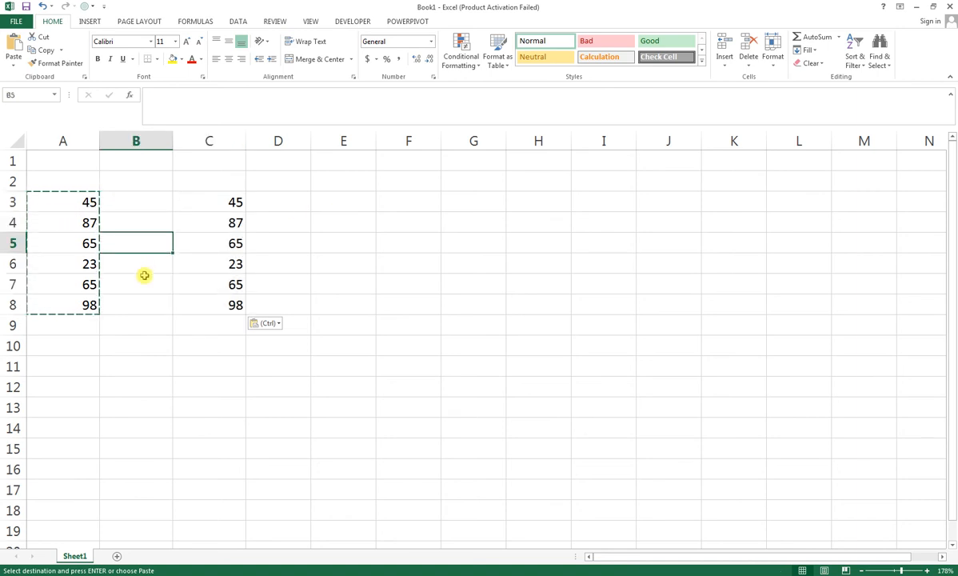
{"action": "left_click", "coordinate": [141, 268]}
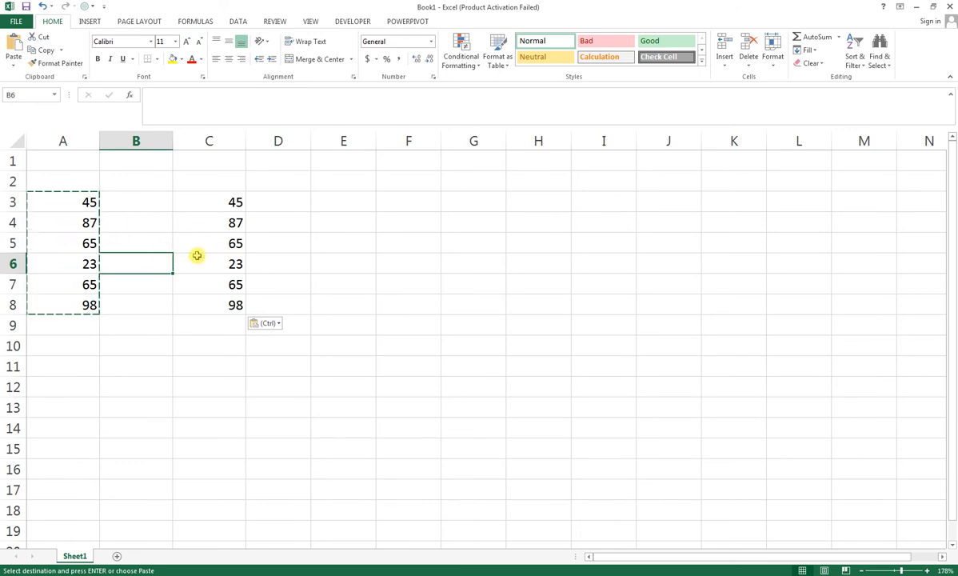
{"action": "key", "text": "Left"}
{"action": "key", "text": "Down"}
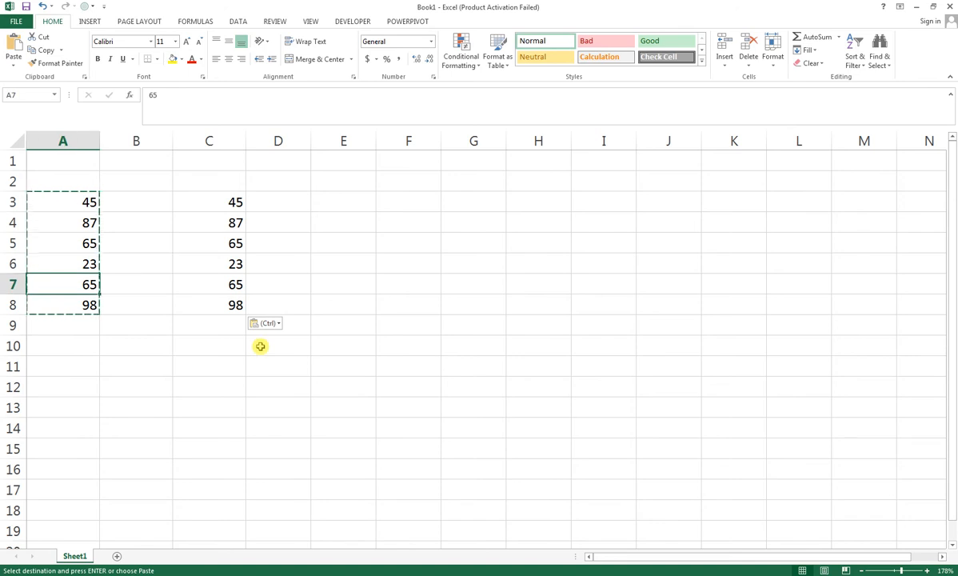
{"action": "type", "text": "100"}
{"action": "key", "text": "Return"}
{"action": "key", "text": "Right"}
{"action": "key", "text": "Right"}
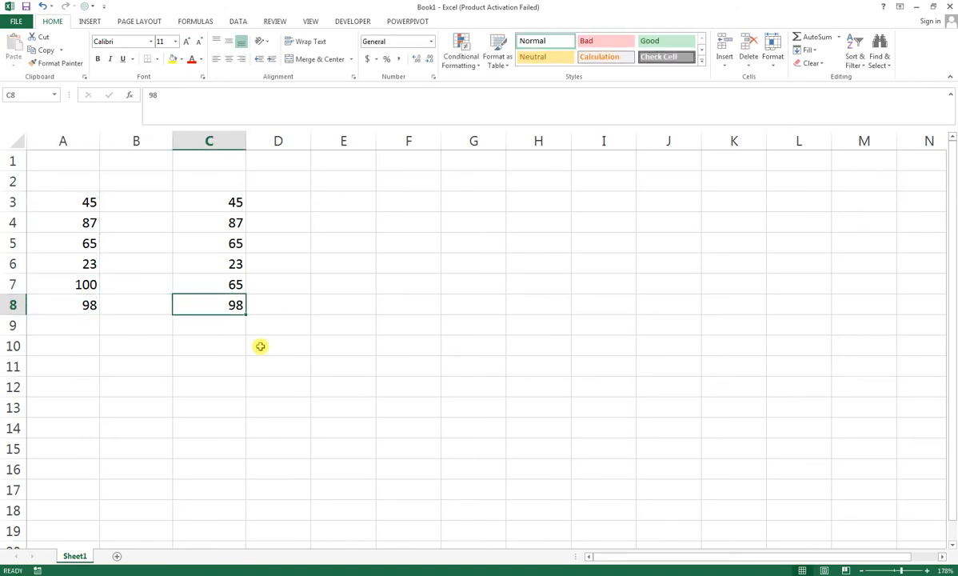
{"action": "key", "text": "Down"}
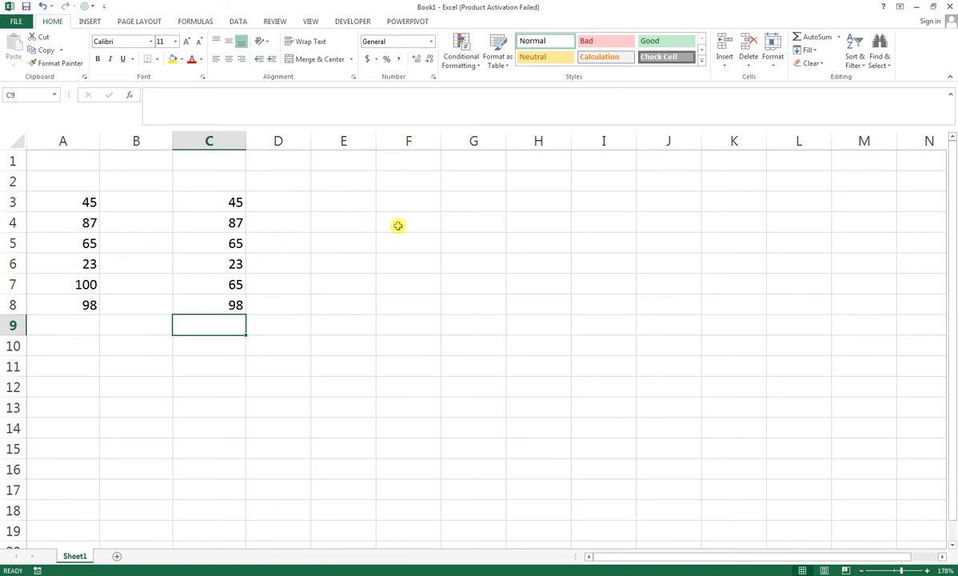
Step: Enter the comparison formula =A3=C3 in cell B3
{"action": "left_click", "coordinate": [342, 206]}
{"action": "left_click", "coordinate": [152, 201]}
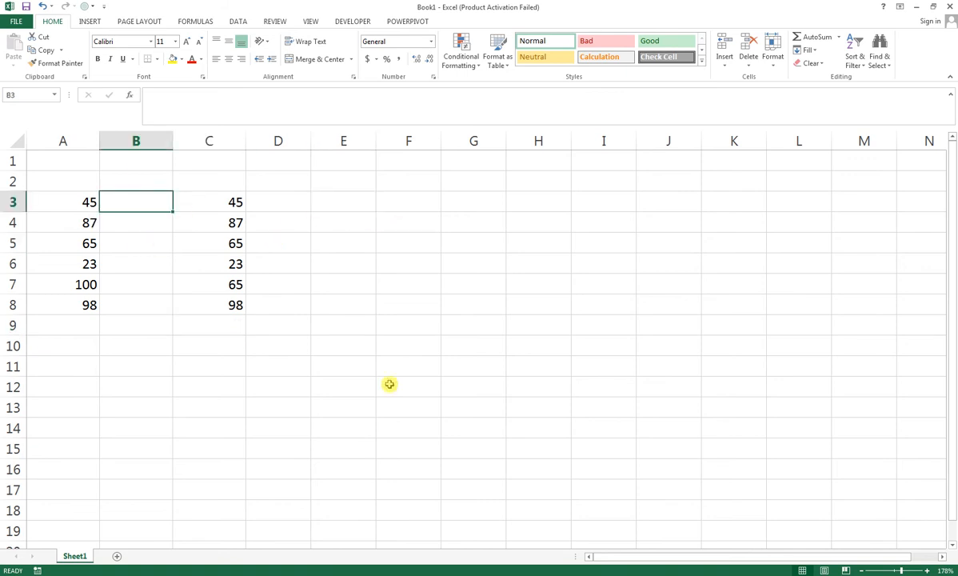
{"action": "type", "text": "="}
{"action": "key", "text": "Left"}
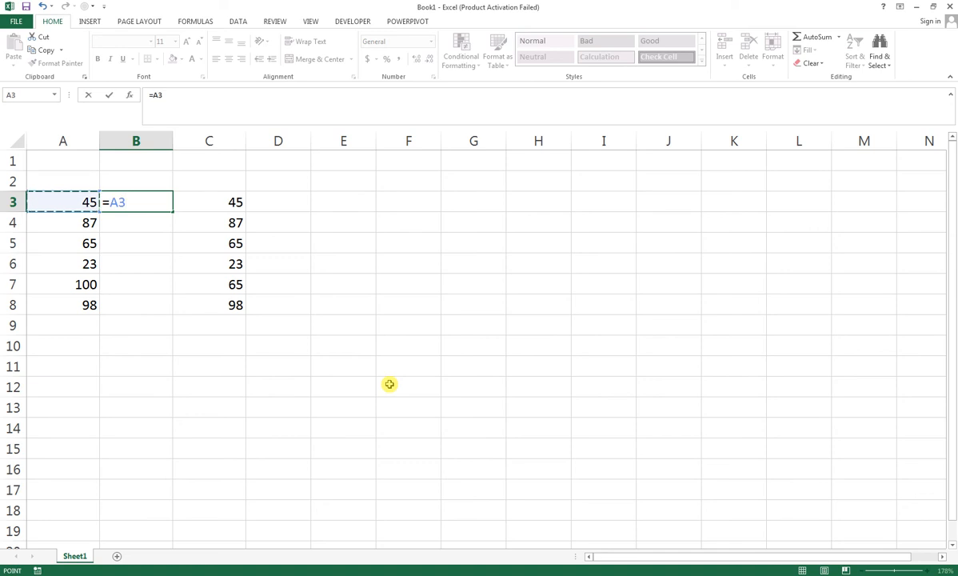
{"action": "type", "text": "="}
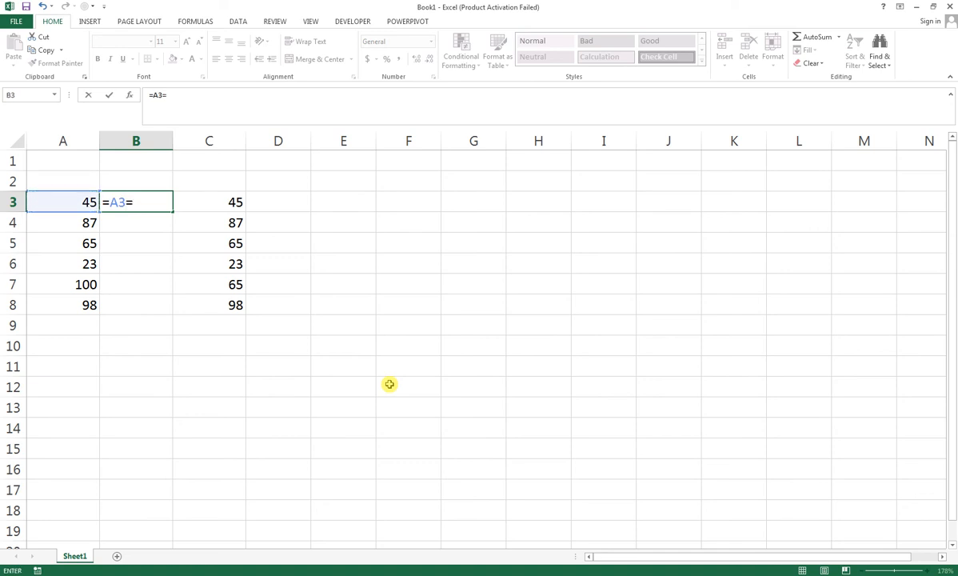
{"action": "key", "text": "Right"}
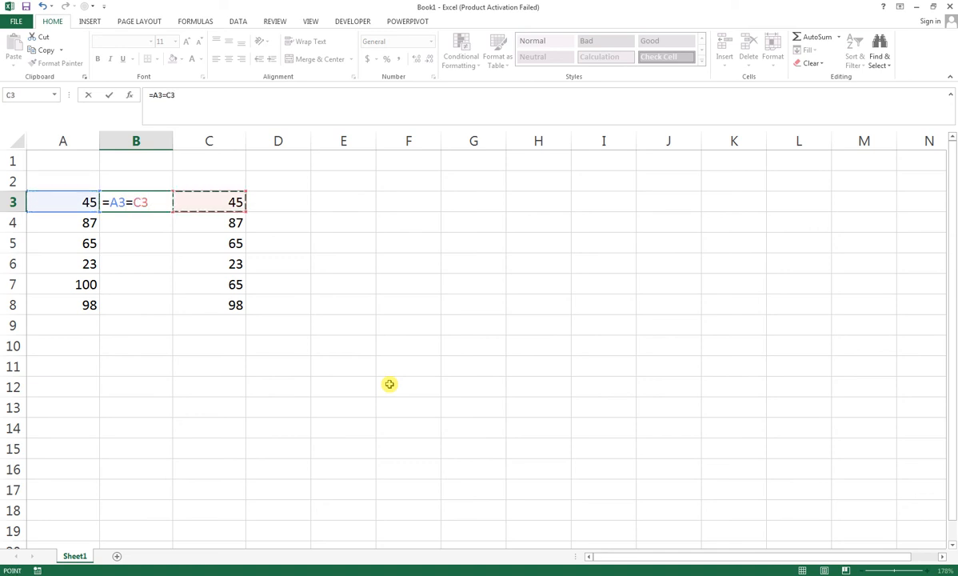
{"action": "key", "text": "Return"}
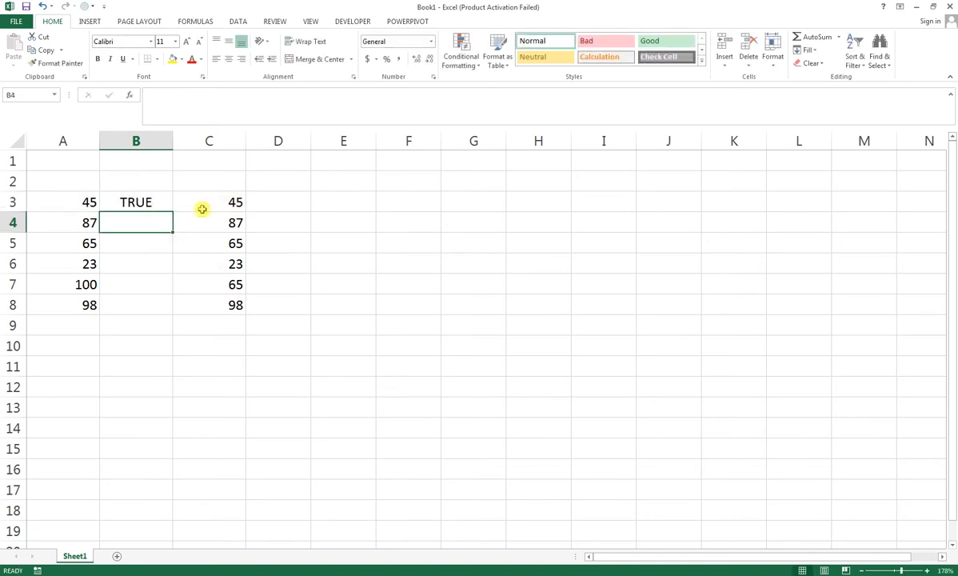
Step: Fill the comparison formula from B3 down through B8
{"action": "left_click", "coordinate": [145, 201]}
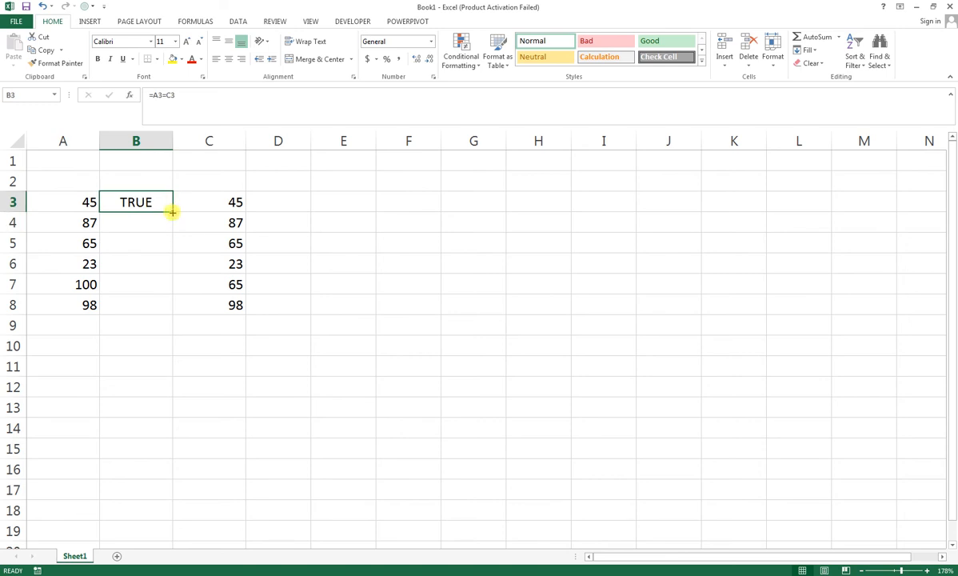
{"action": "left_click_drag", "start_coordinate": [172, 211], "coordinate": [170, 316]}
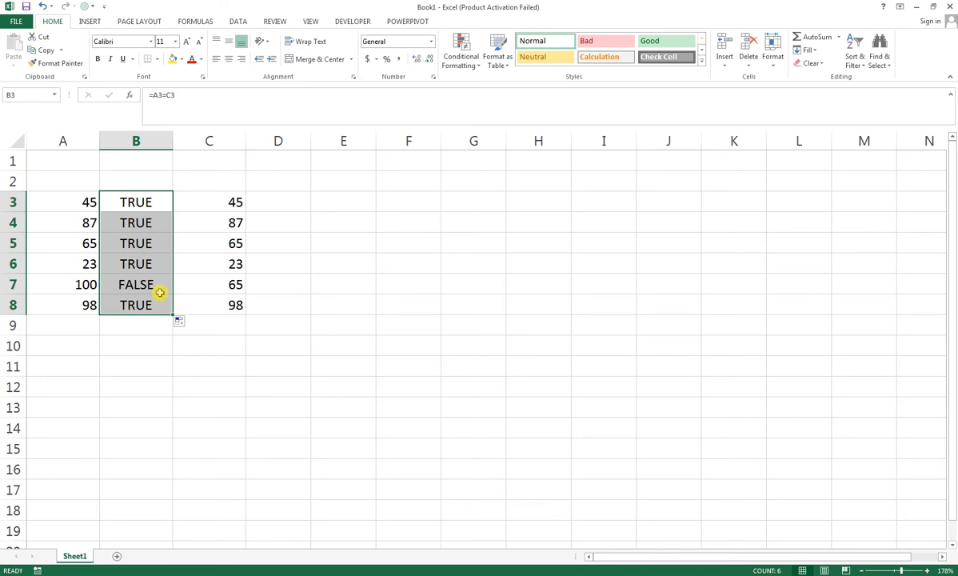
{"action": "left_click", "coordinate": [181, 321]}
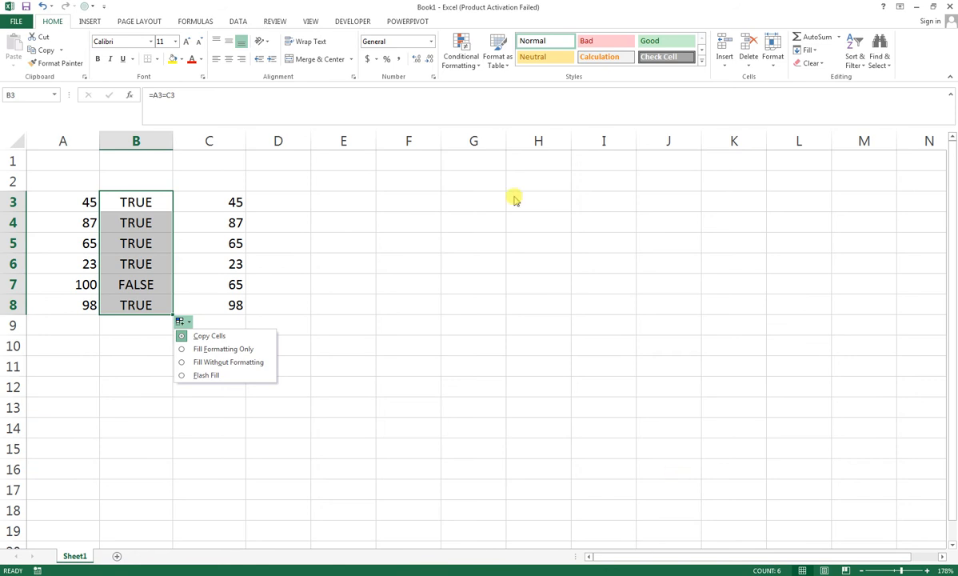
Step: Enter the formula =SUM(IF(A3:A8=C3:C8,0,1)) in cell E3
{"action": "left_click", "coordinate": [341, 207]}
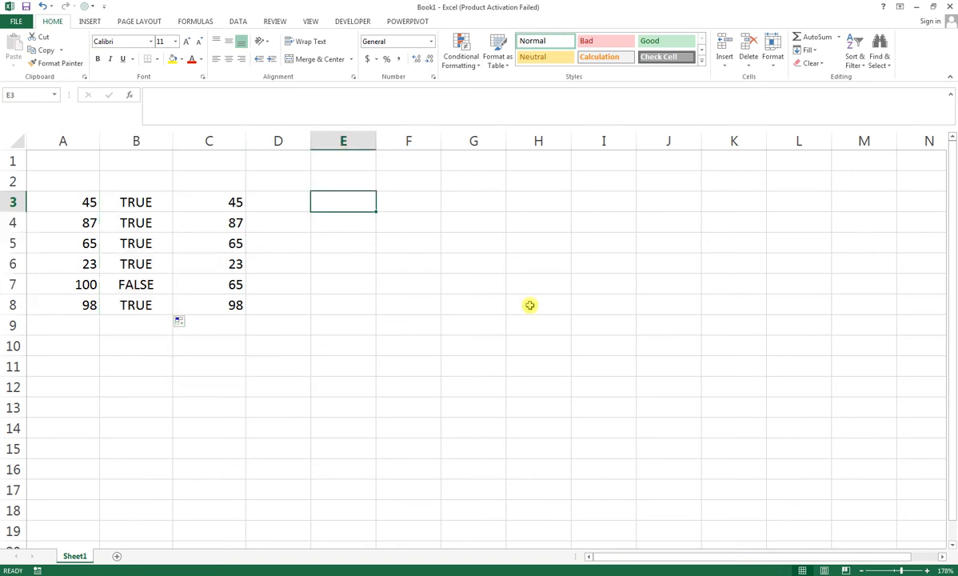
{"action": "type", "text": "="}
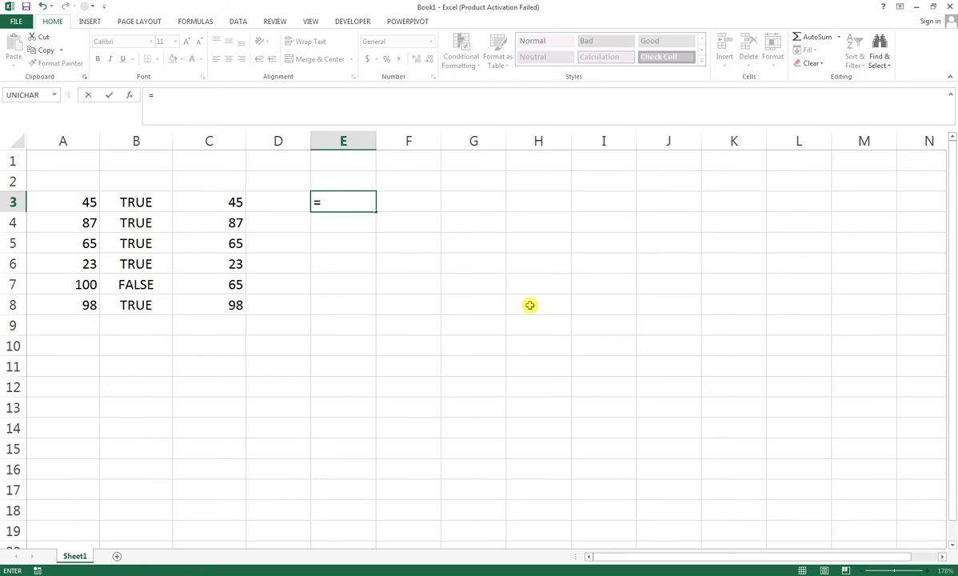
{"action": "type", "text": "SUM"}
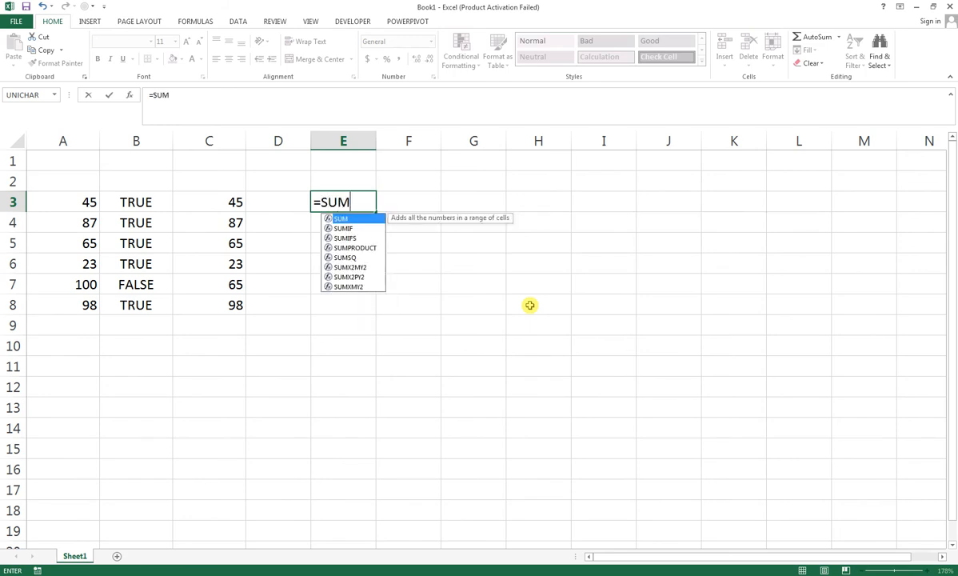
{"action": "type", "text": "(IF"}
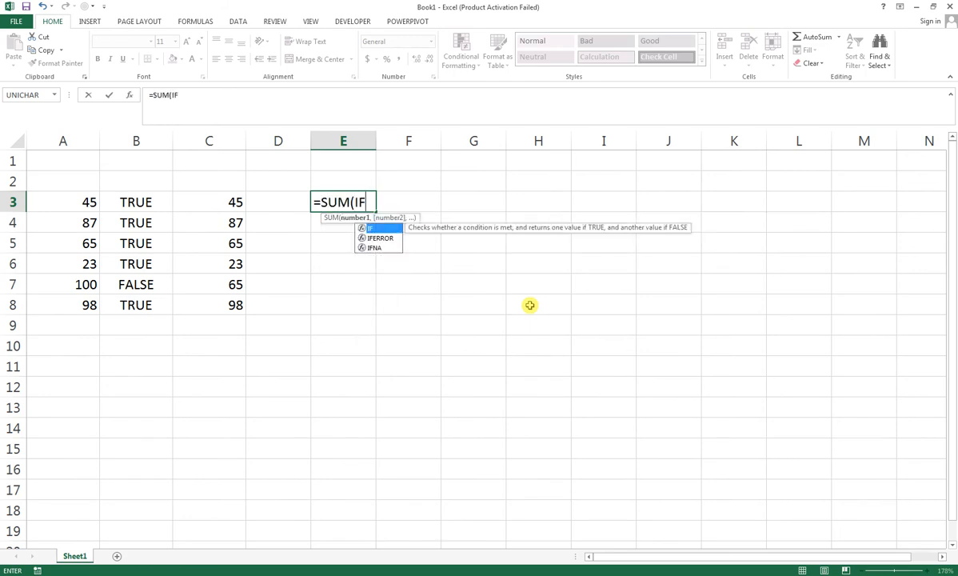
{"action": "type", "text": "("}
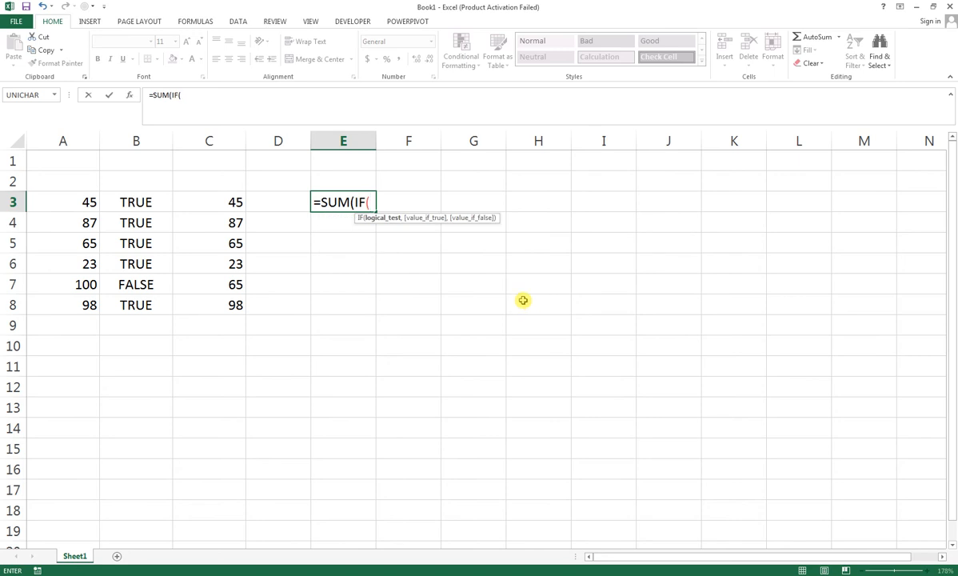
{"action": "left_click_drag", "start_coordinate": [87, 200], "coordinate": [70, 305]}
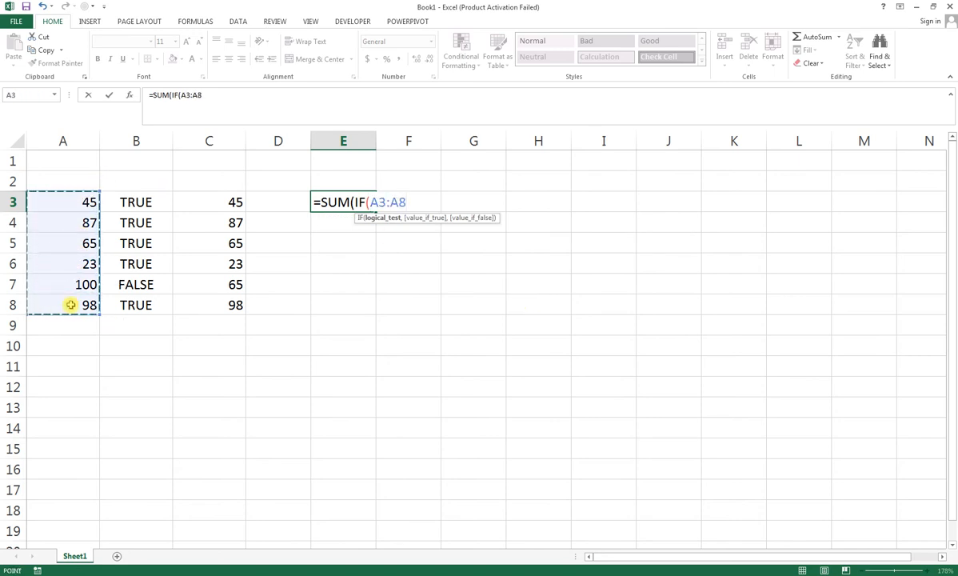
{"action": "type", "text": "="}
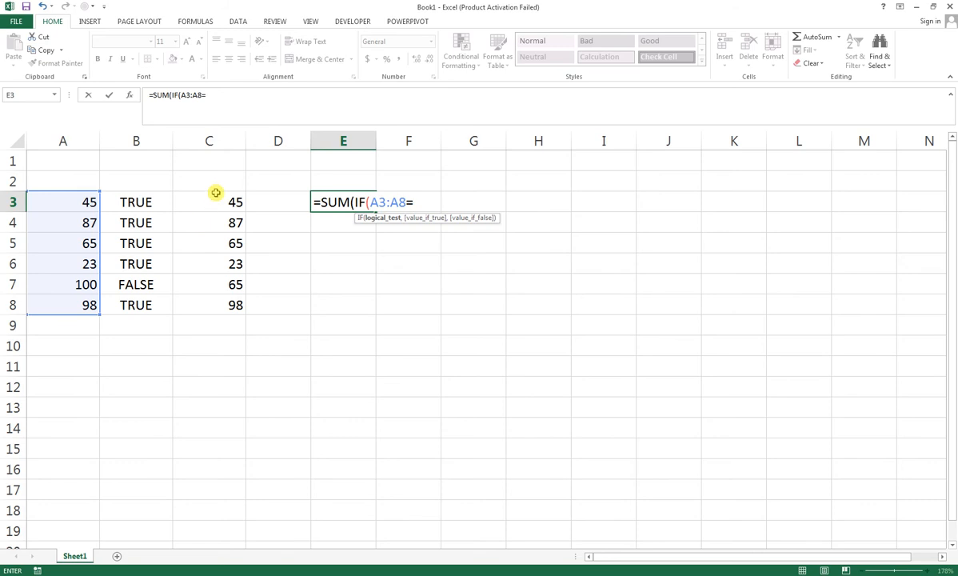
{"action": "left_click_drag", "start_coordinate": [216, 193], "coordinate": [216, 307]}
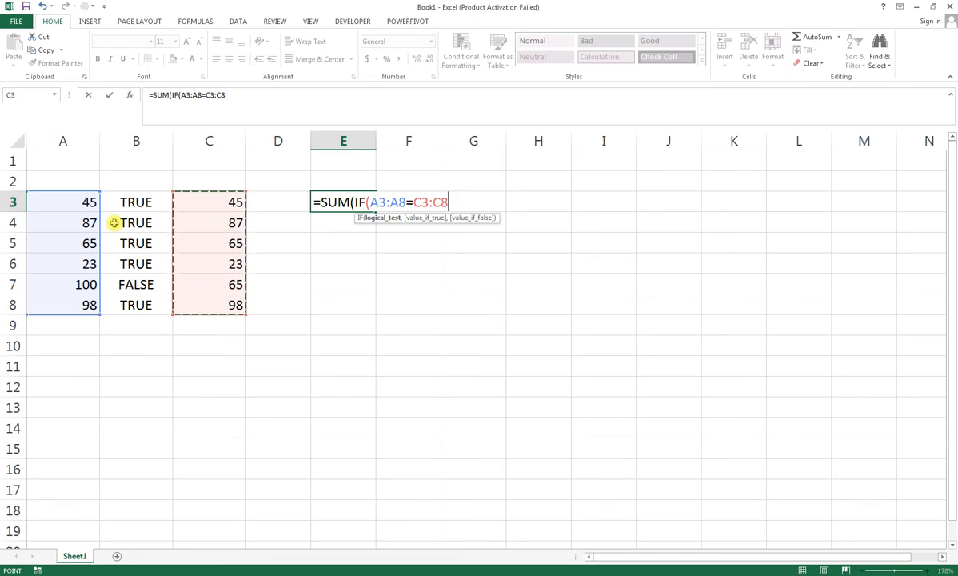
{"action": "type", "text": ","}
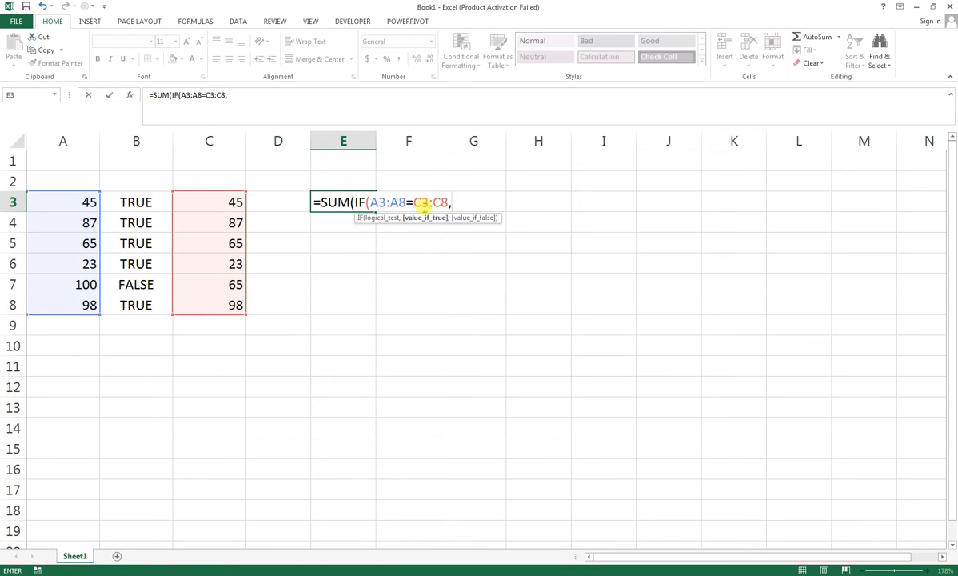
{"action": "type", "text": "0,"}
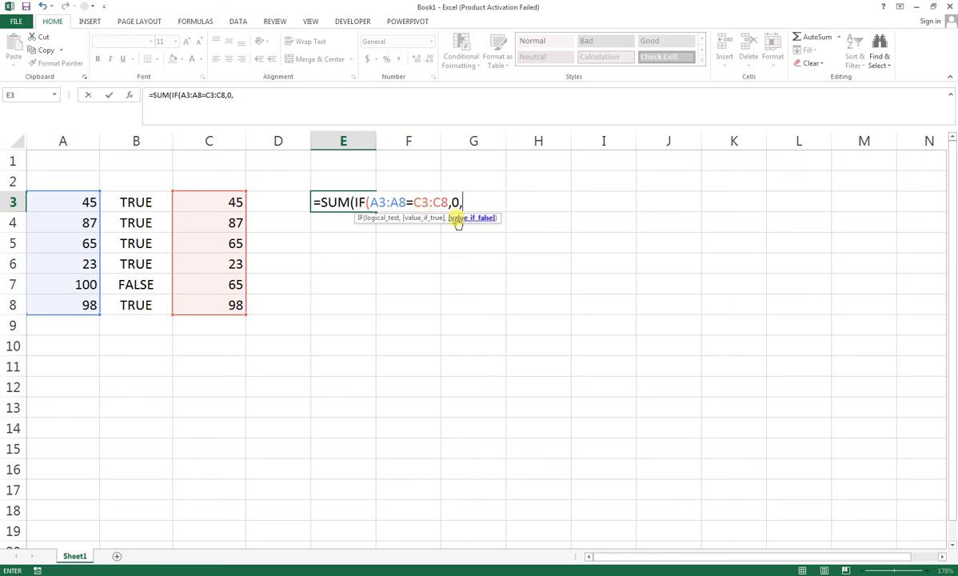
{"action": "type", "text": "1"}
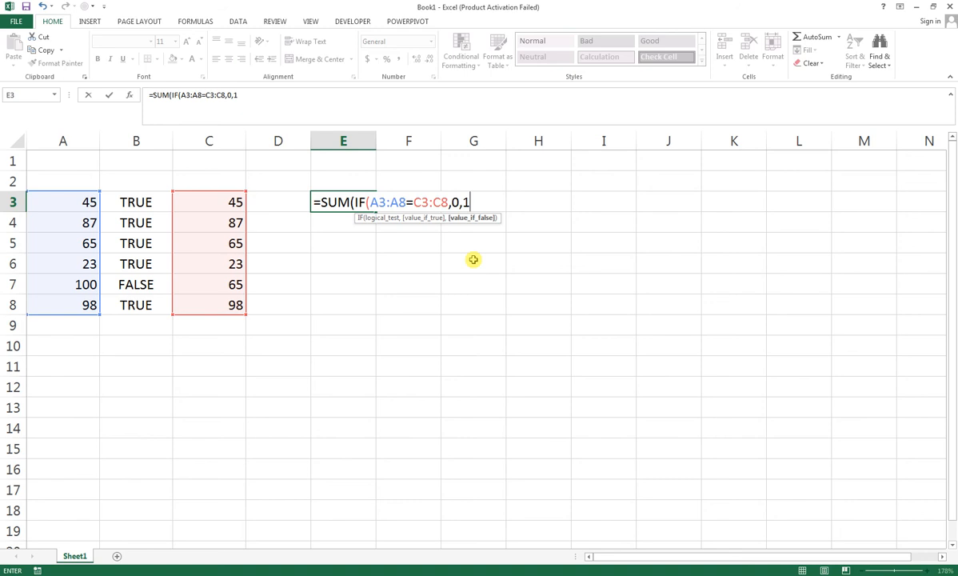
{"action": "type", "text": "))"}
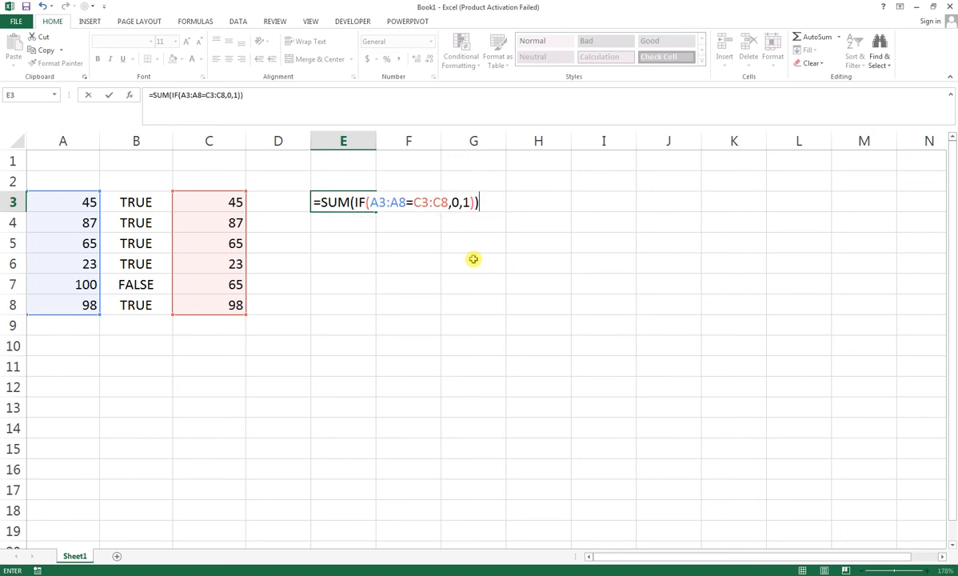
{"action": "key", "text": "Return"}
Step: Re-enter the SUM(IF()) formula in cell E3 as an array formula
{"action": "left_click", "coordinate": [369, 204]}
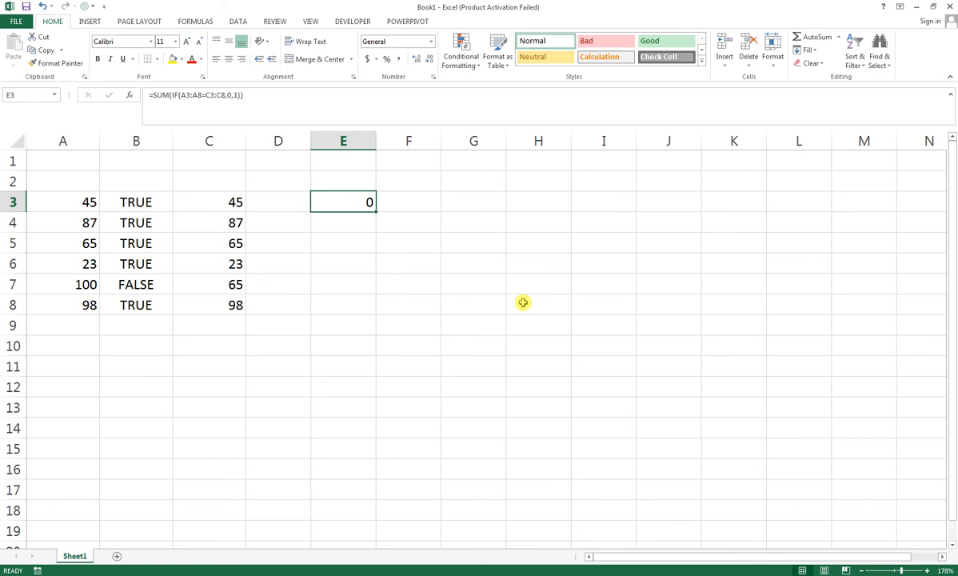
{"action": "key", "text": "F2"}
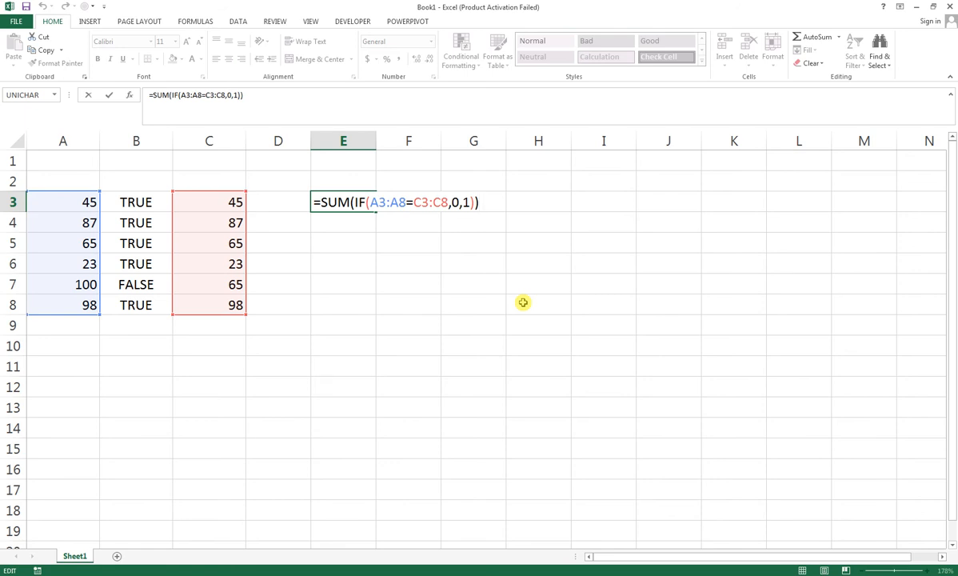
{"action": "key", "text": "ctrl+shift+Return"}
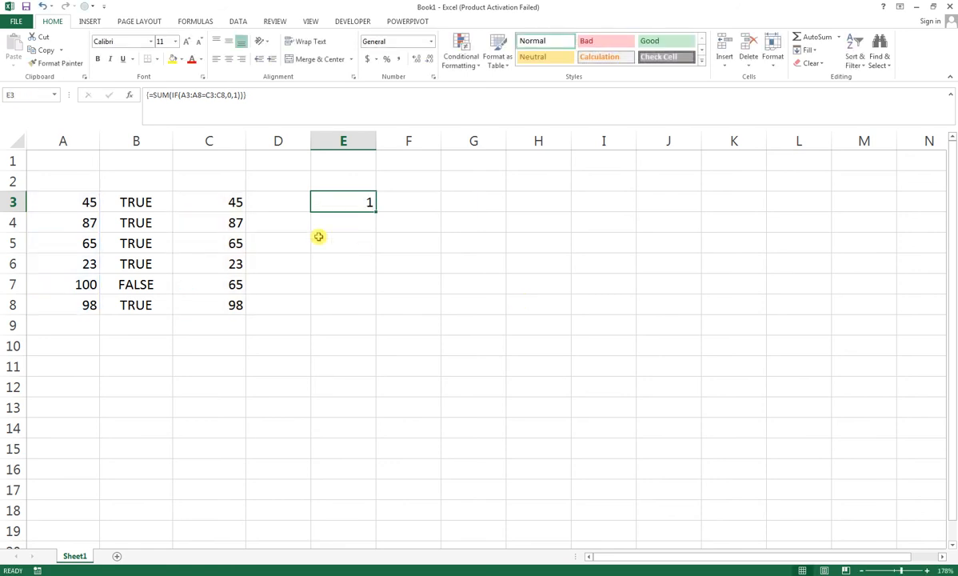
Step: Change the value in cell A5 to 120 so it differs from its counterpart in column C
{"action": "left_click", "coordinate": [83, 198]}
{"action": "left_click_drag", "start_coordinate": [118, 232], "coordinate": [137, 310]}
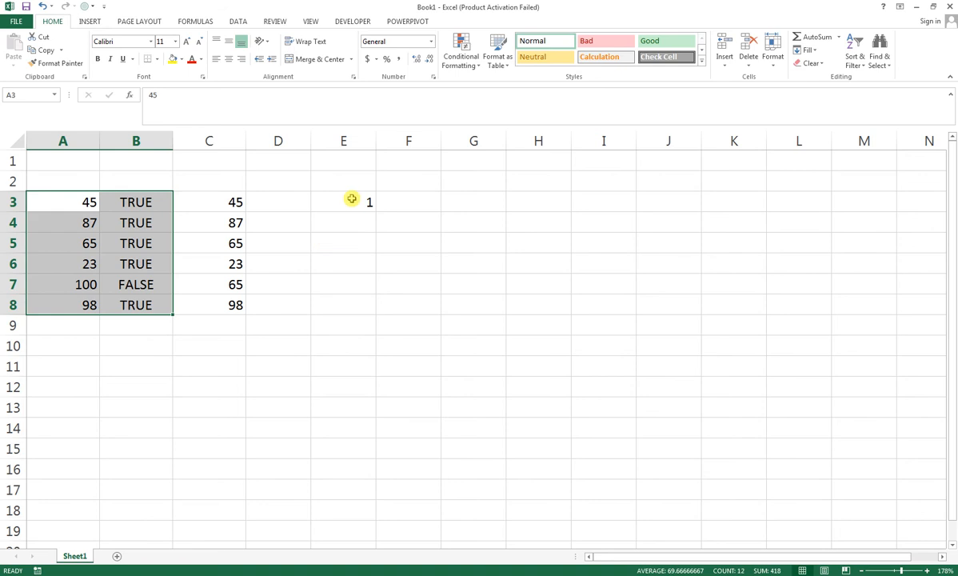
{"action": "left_click", "coordinate": [46, 242]}
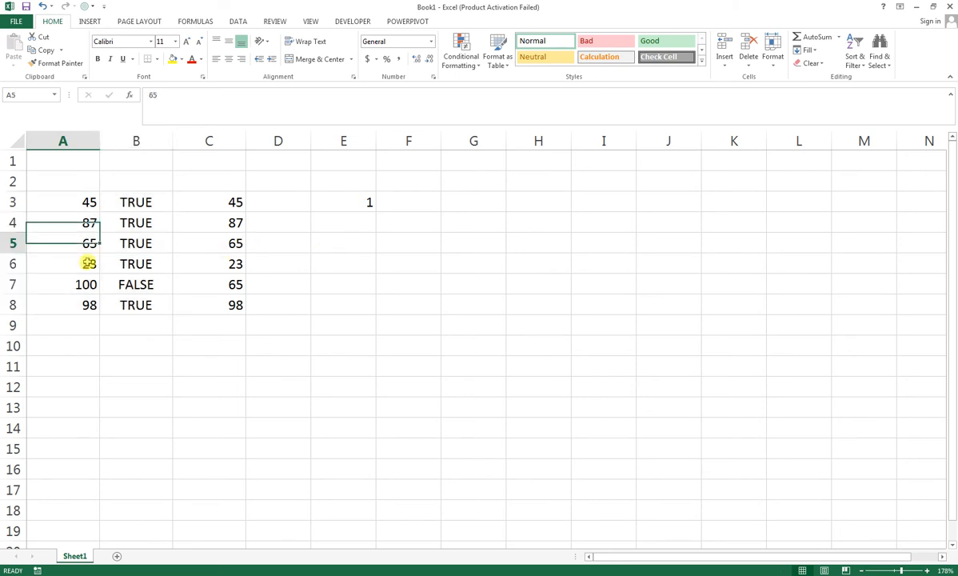
{"action": "type", "text": "120"}
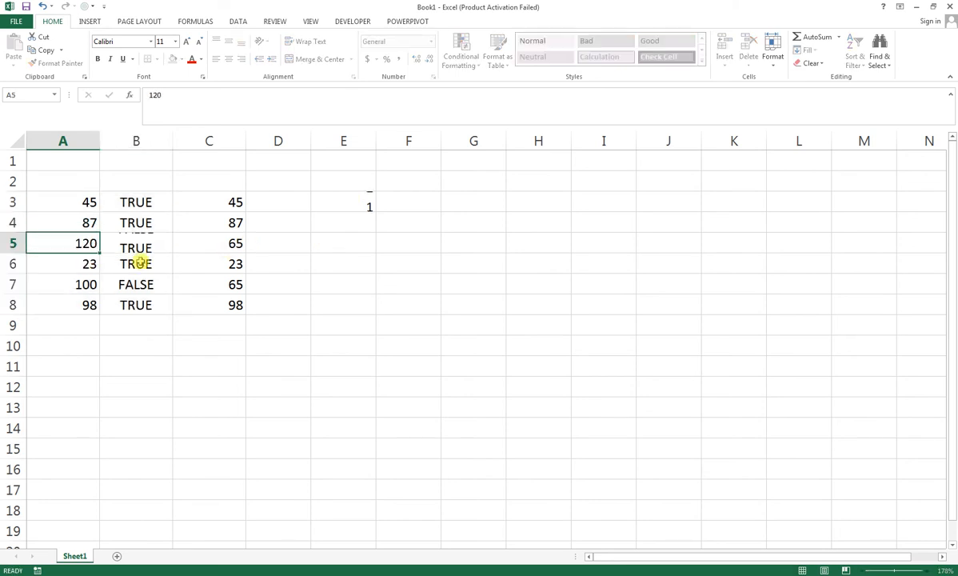
{"action": "key", "text": "Return"}
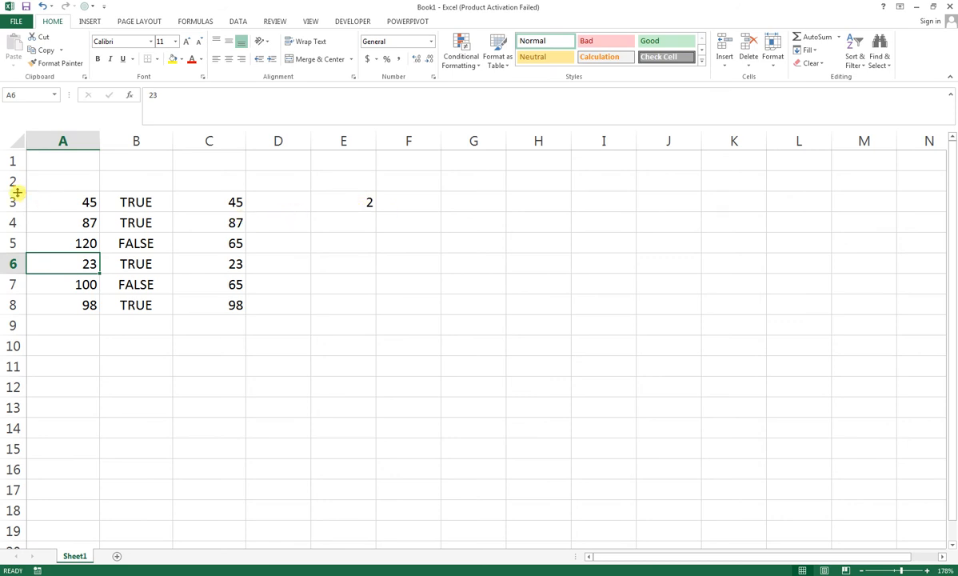
Step: Move the comparison block A3:E8 down one row so that it starts at A4
{"action": "left_click_drag", "start_coordinate": [16, 192], "coordinate": [319, 307]}
{"action": "left_click_drag", "start_coordinate": [263, 319], "coordinate": [259, 331]}
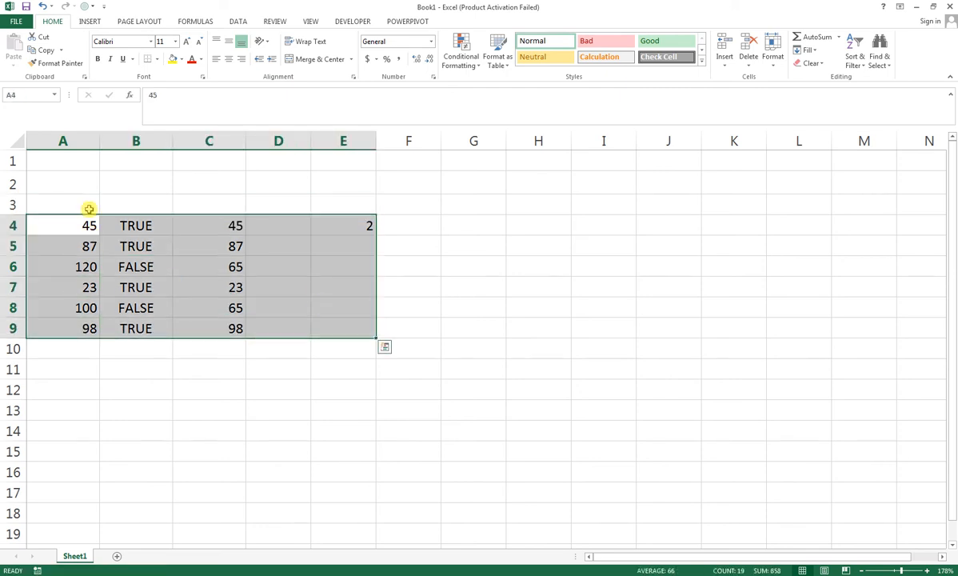
{"action": "left_click", "coordinate": [80, 201]}
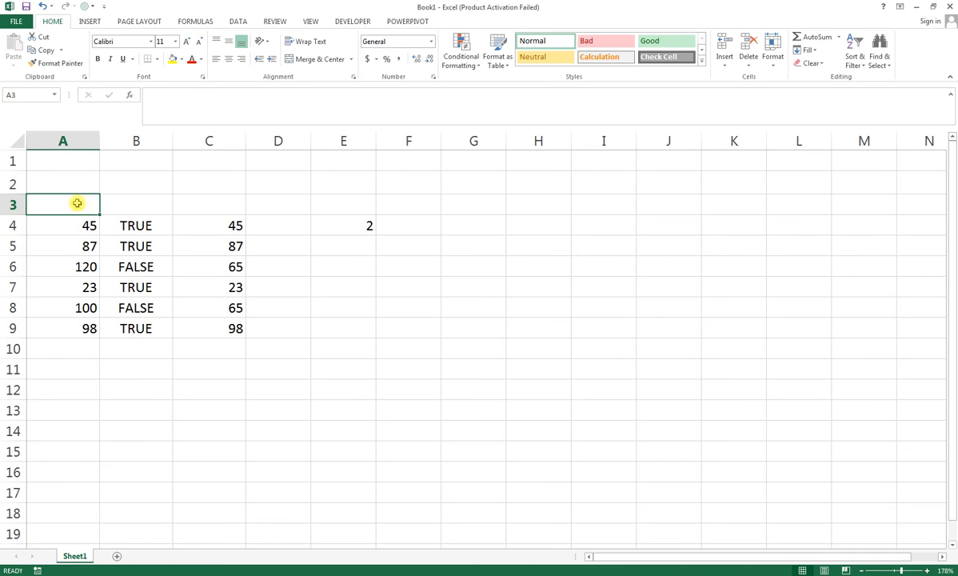
Step: Merge and center cells A1:N3 above the data and enter the title CALCULATION
{"action": "left_click_drag", "start_coordinate": [77, 204], "coordinate": [324, 208]}
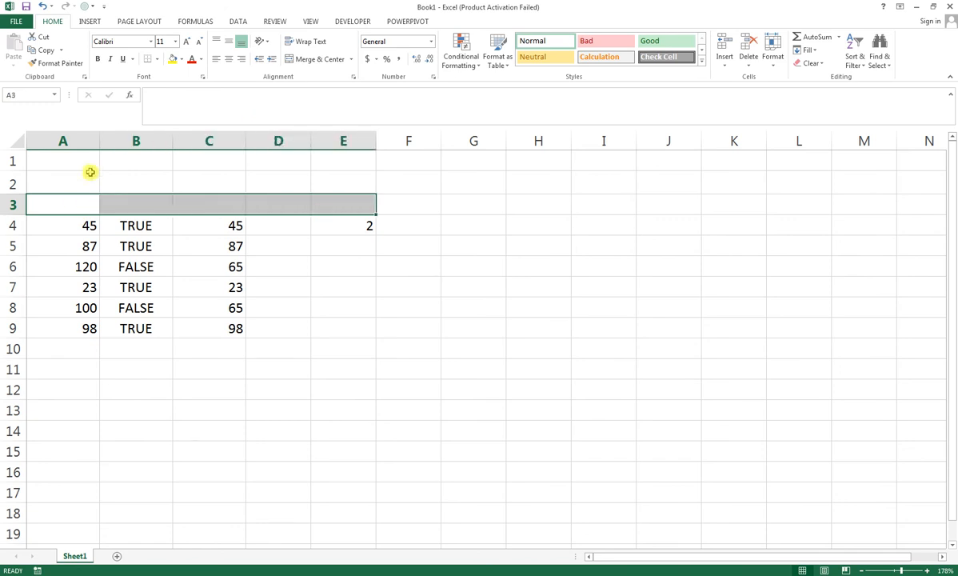
{"action": "left_click_drag", "start_coordinate": [75, 155], "coordinate": [898, 203]}
{"action": "left_click", "coordinate": [294, 58]}
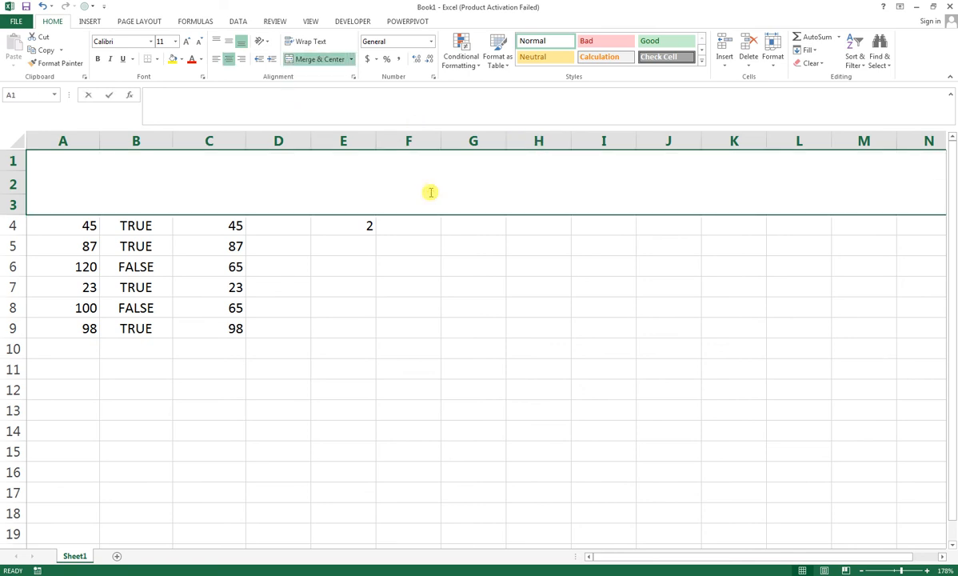
{"action": "type", "text": "CALCULAT"}
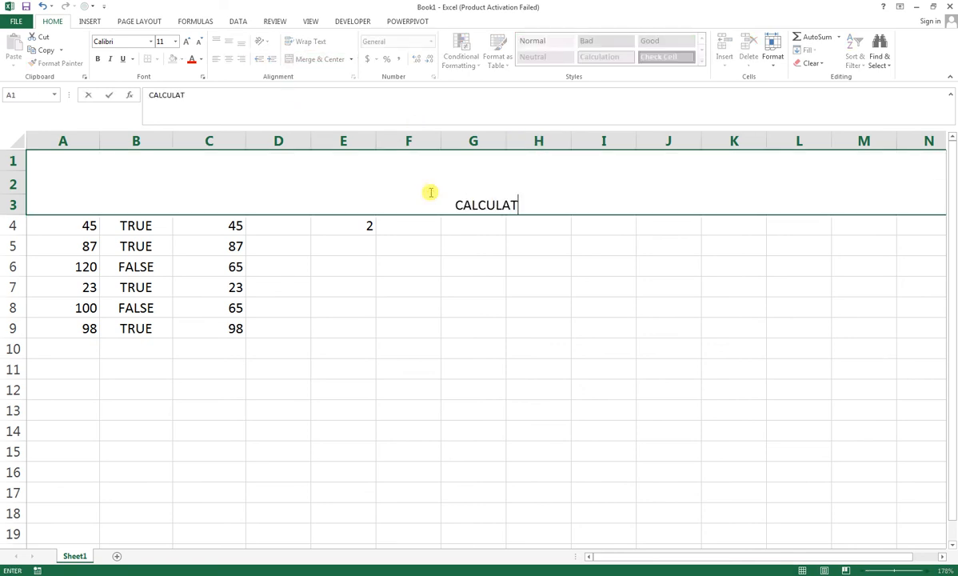
{"action": "type", "text": "ION"}
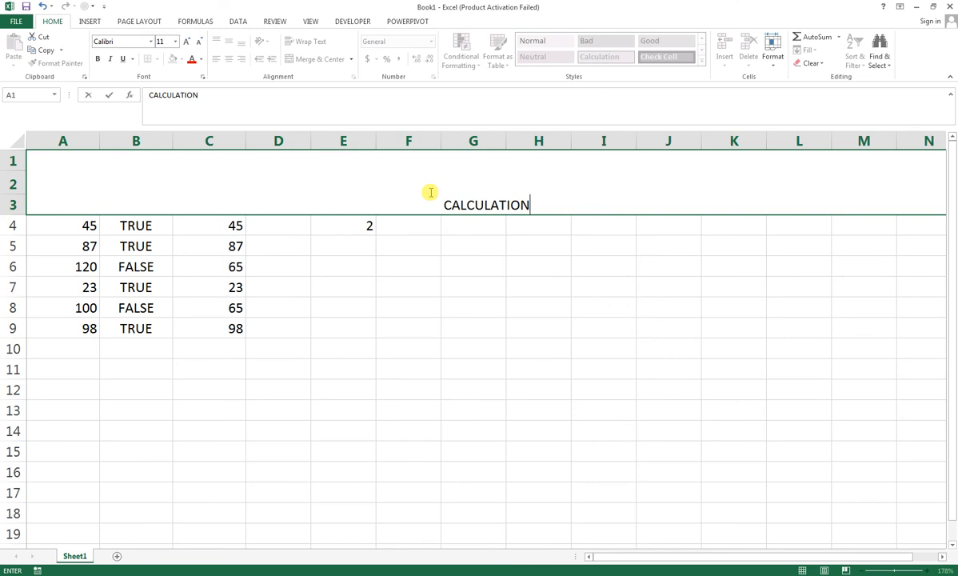
{"action": "left_click", "coordinate": [546, 256]}
Step: Apply a Thick Box Border to the merged title cell and align its text vertically to the middle
{"action": "left_click", "coordinate": [511, 186]}
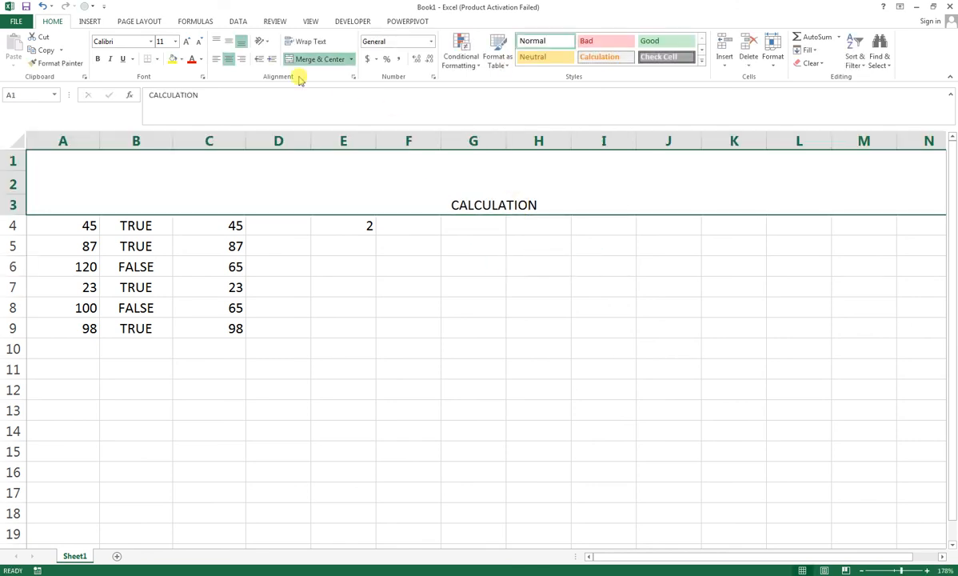
{"action": "left_click", "coordinate": [155, 60]}
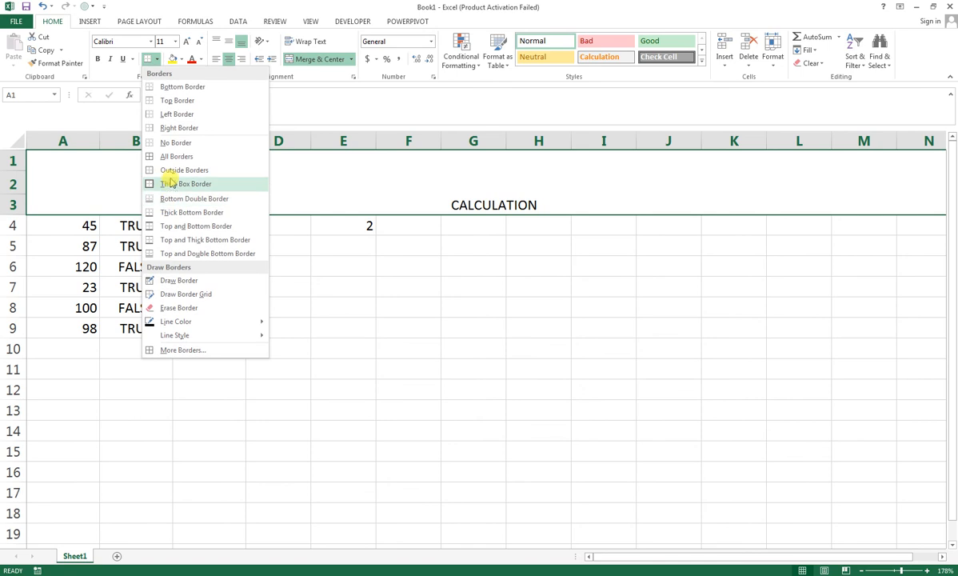
{"action": "left_click", "coordinate": [168, 182]}
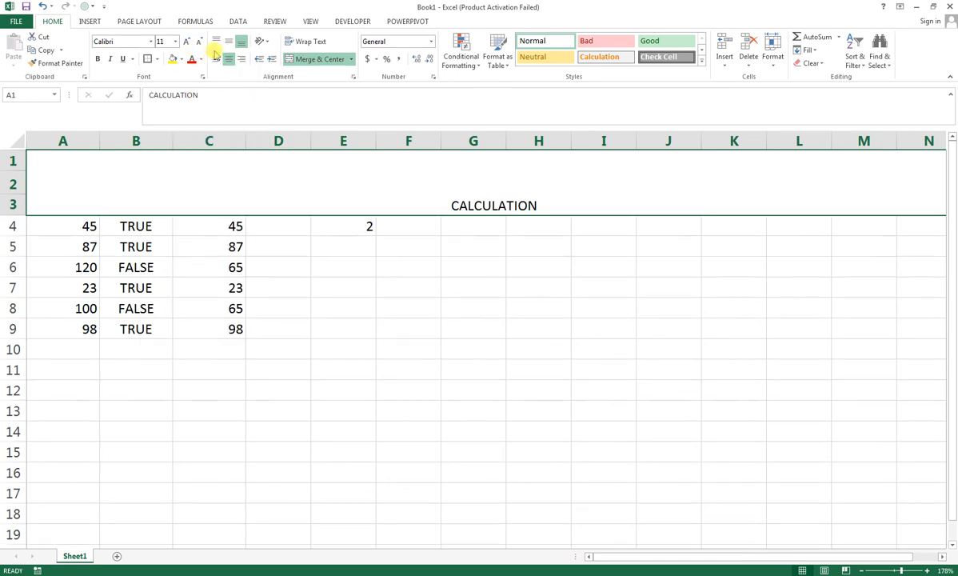
{"action": "left_click", "coordinate": [226, 43]}
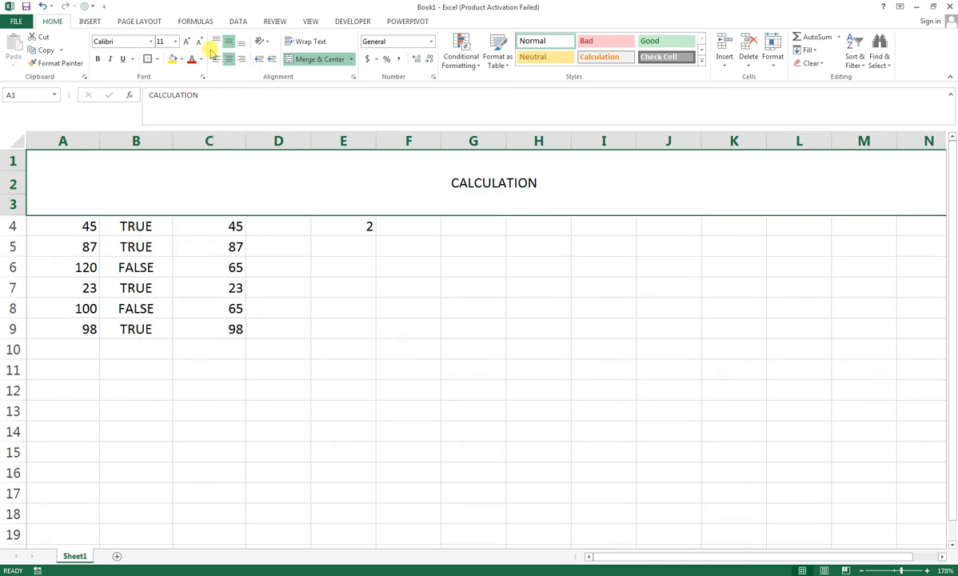
Step: Increase the font size of the CALCULATION title to 48
{"action": "left_click", "coordinate": [187, 41]}
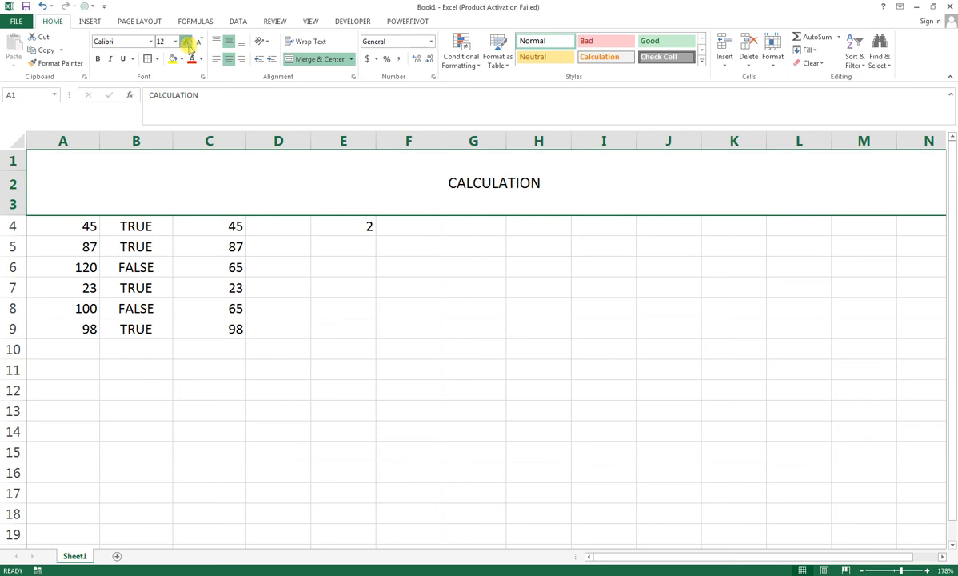
{"action": "left_click", "coordinate": [187, 41]}
{"action": "left_click", "coordinate": [188, 41]}
{"action": "left_click", "coordinate": [188, 41]}
{"action": "left_click", "coordinate": [187, 40]}
{"action": "left_click", "coordinate": [187, 41]}
{"action": "left_click", "coordinate": [187, 41]}
{"action": "left_click", "coordinate": [187, 42]}
{"action": "left_click", "coordinate": [187, 42]}
{"action": "left_click", "coordinate": [187, 41]}
{"action": "left_click", "coordinate": [187, 42]}
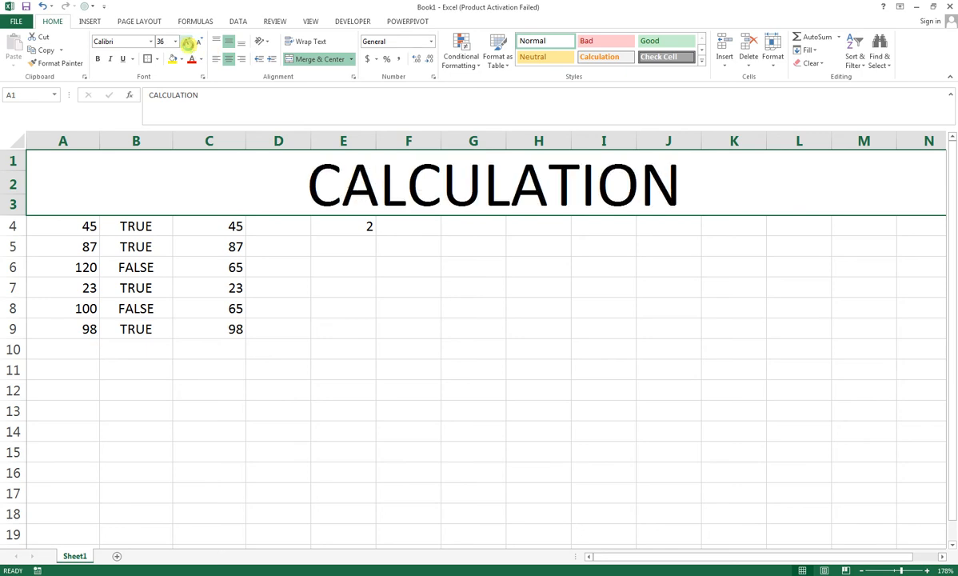
{"action": "left_click", "coordinate": [187, 42]}
{"action": "left_click", "coordinate": [198, 43]}
Step: Set the CALCULATION title in bold Arial and fill its merged cell with the standard dark blue
{"action": "left_click", "coordinate": [150, 41]}
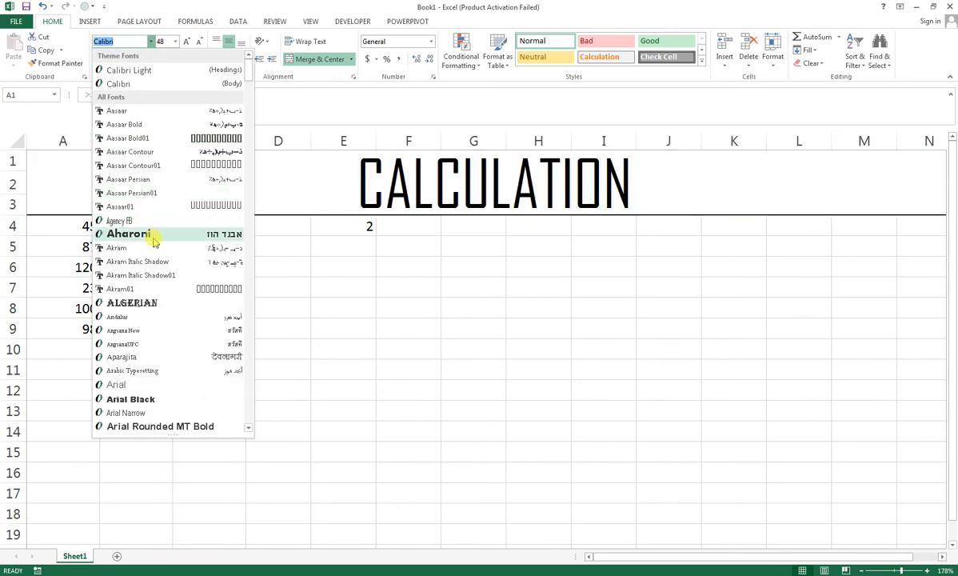
{"action": "left_click", "coordinate": [152, 385]}
{"action": "left_click", "coordinate": [98, 58]}
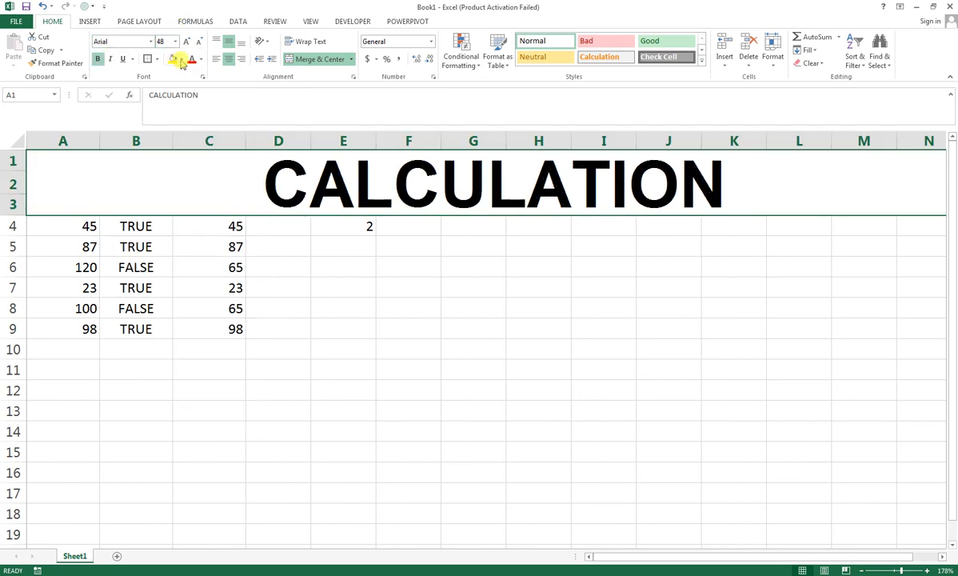
{"action": "left_click", "coordinate": [181, 60]}
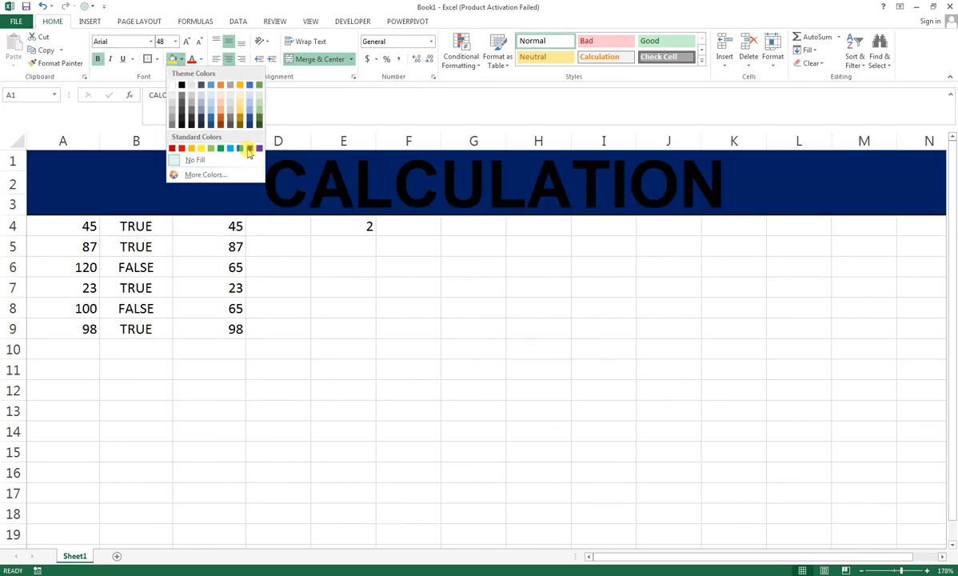
{"action": "left_click", "coordinate": [250, 148]}
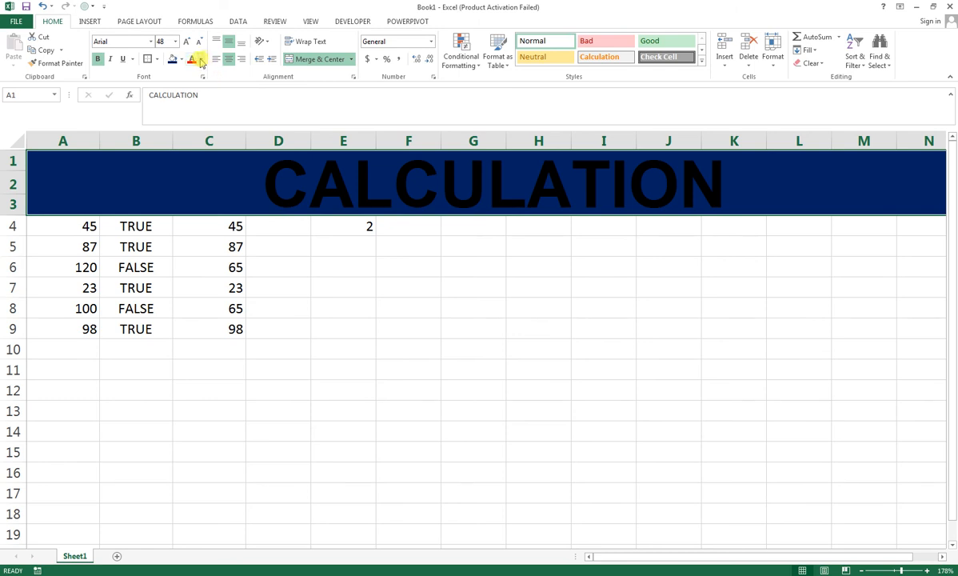
Step: Set the font color of the CALCULATION title to white
{"action": "left_click", "coordinate": [201, 60]}
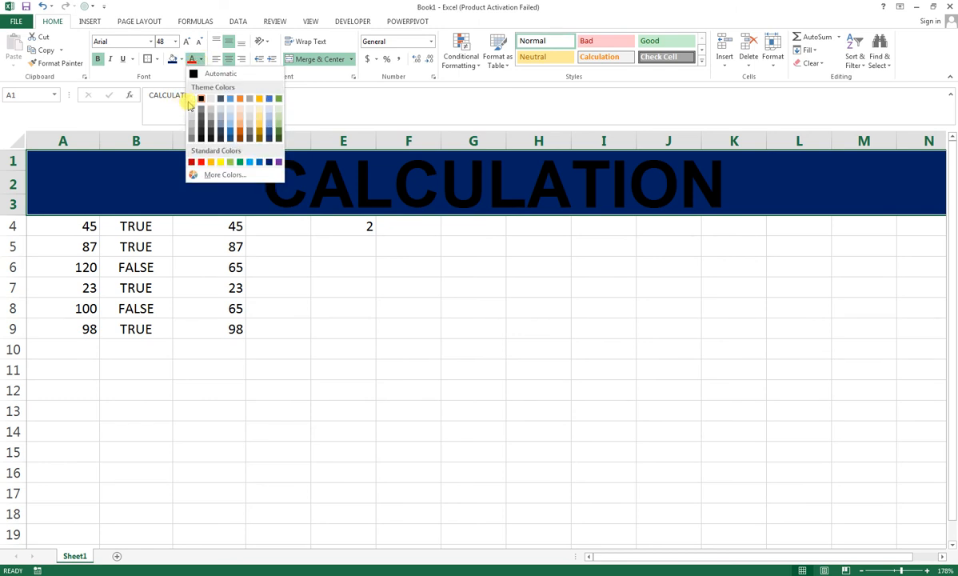
{"action": "left_click", "coordinate": [192, 99]}
{"action": "left_click", "coordinate": [315, 389]}
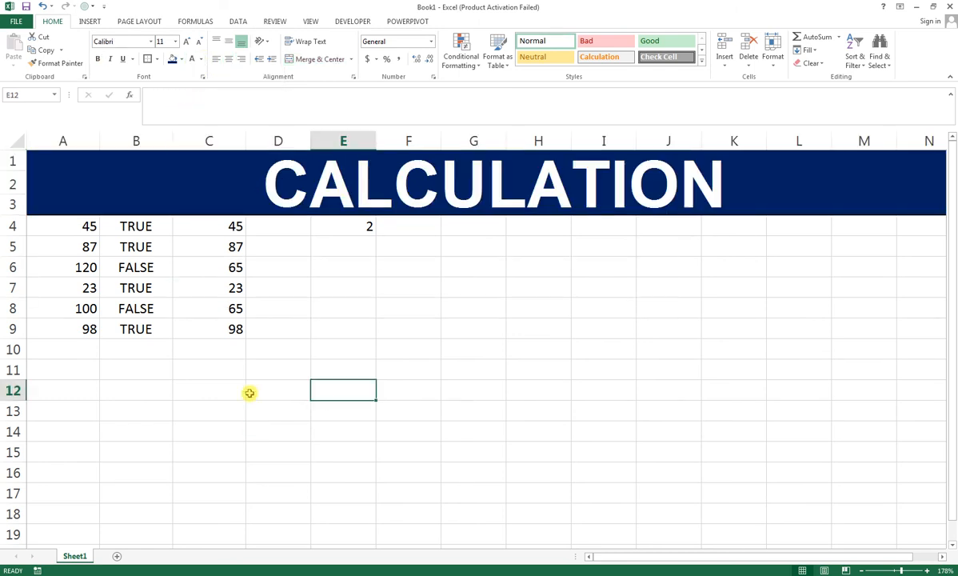
Step: Enter the formula =RANDBETWEEN(10,100) in cell G6
{"action": "left_click", "coordinate": [534, 229]}
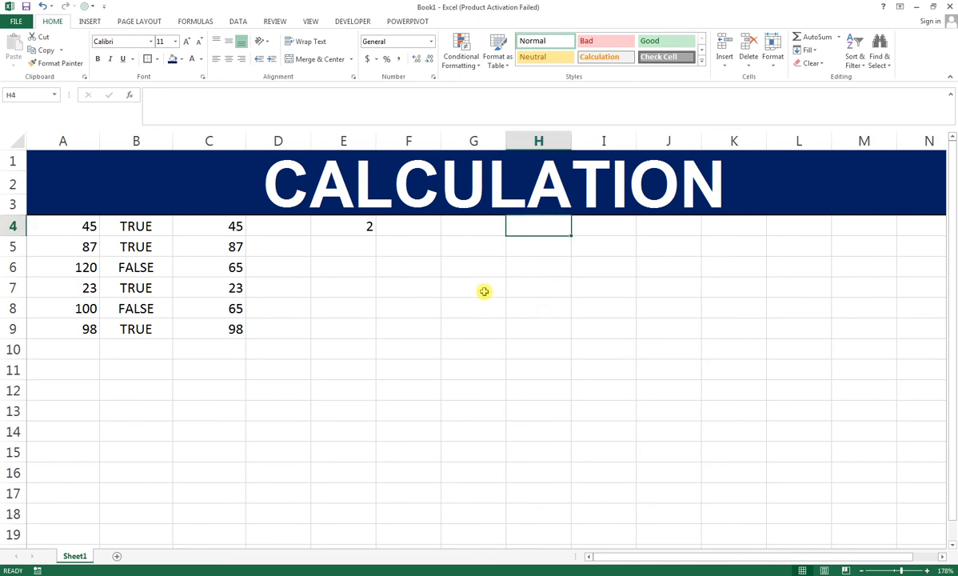
{"action": "left_click", "coordinate": [457, 243]}
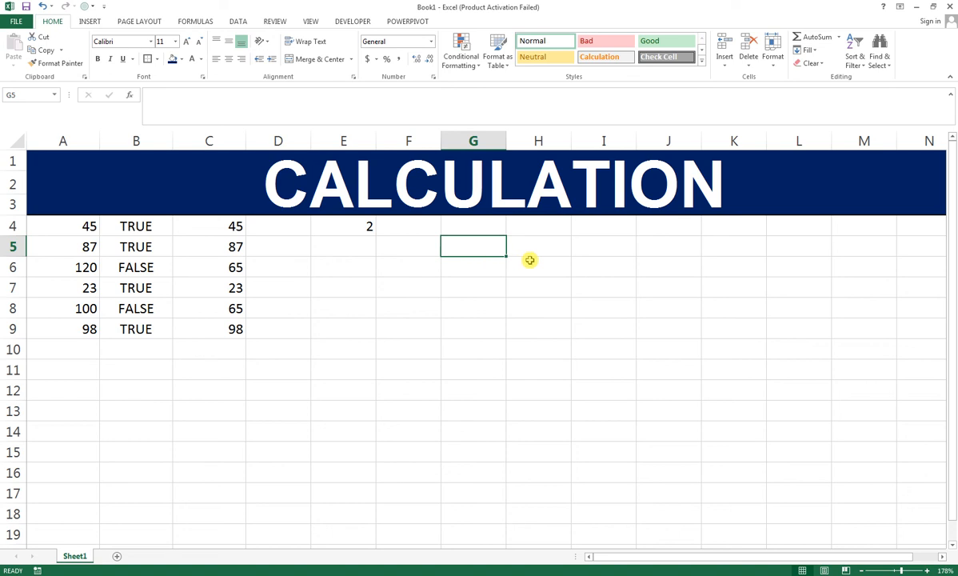
{"action": "left_click", "coordinate": [475, 266]}
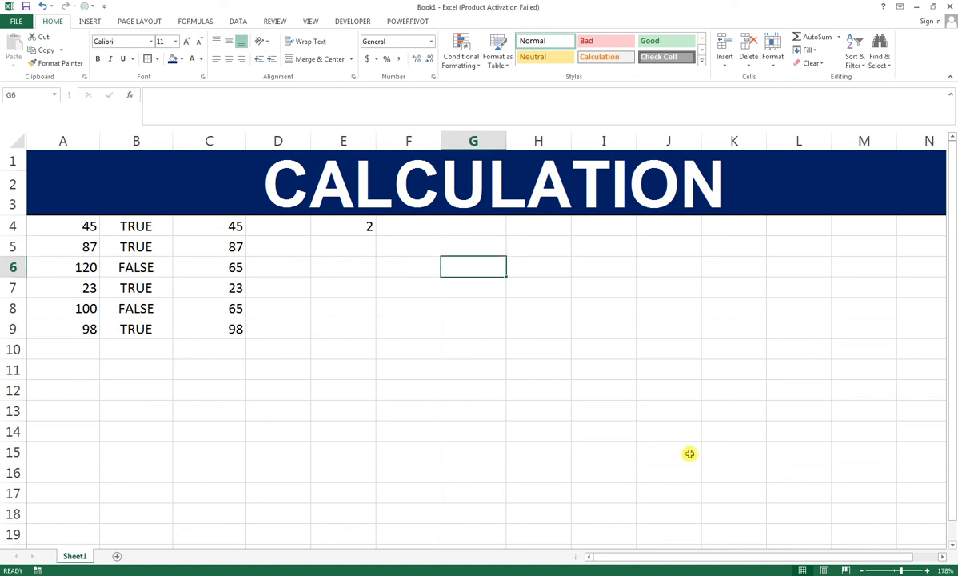
{"action": "type", "text": "=R"}
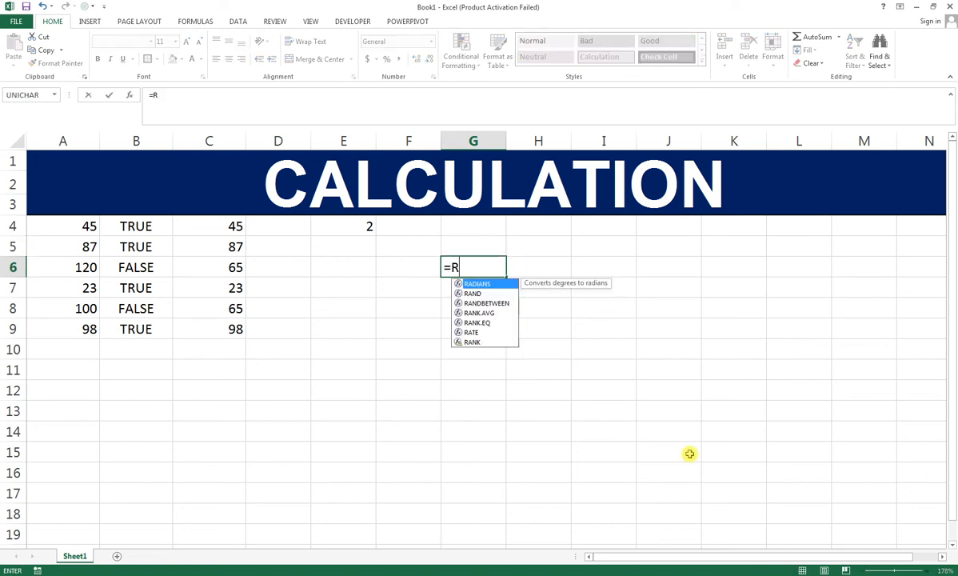
{"action": "type", "text": "AN"}
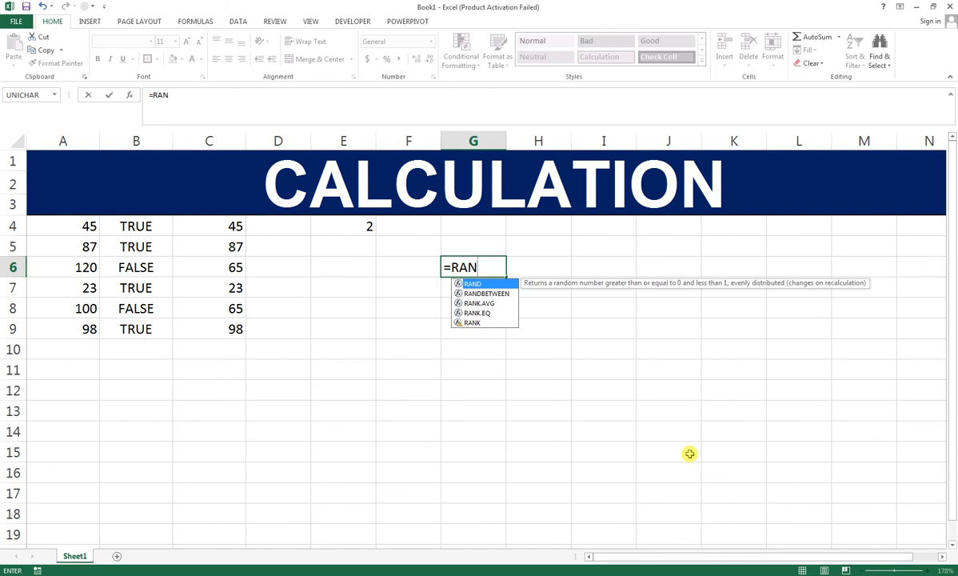
{"action": "key", "text": "Down"}
{"action": "key", "text": "Tab"}
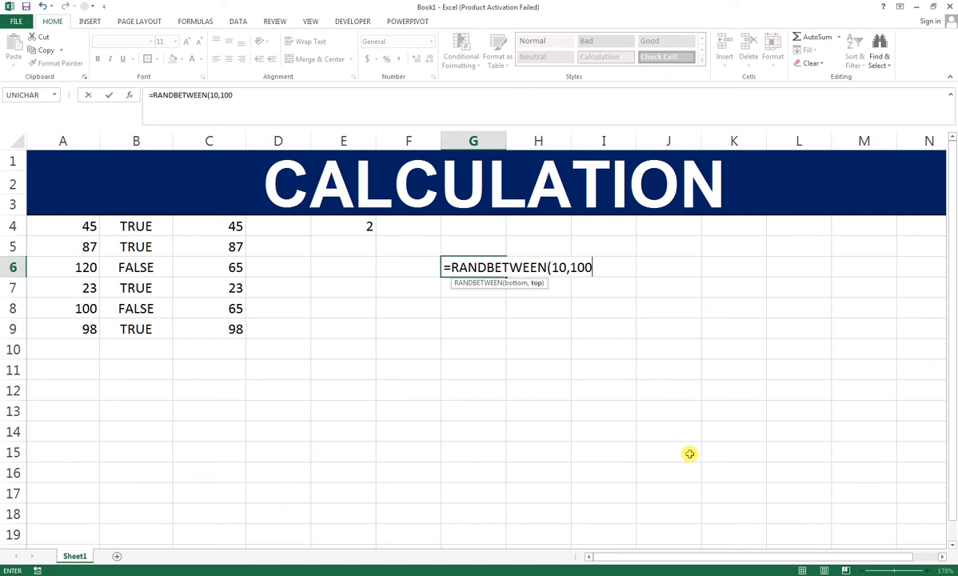
{"action": "key", "text": "Return"}
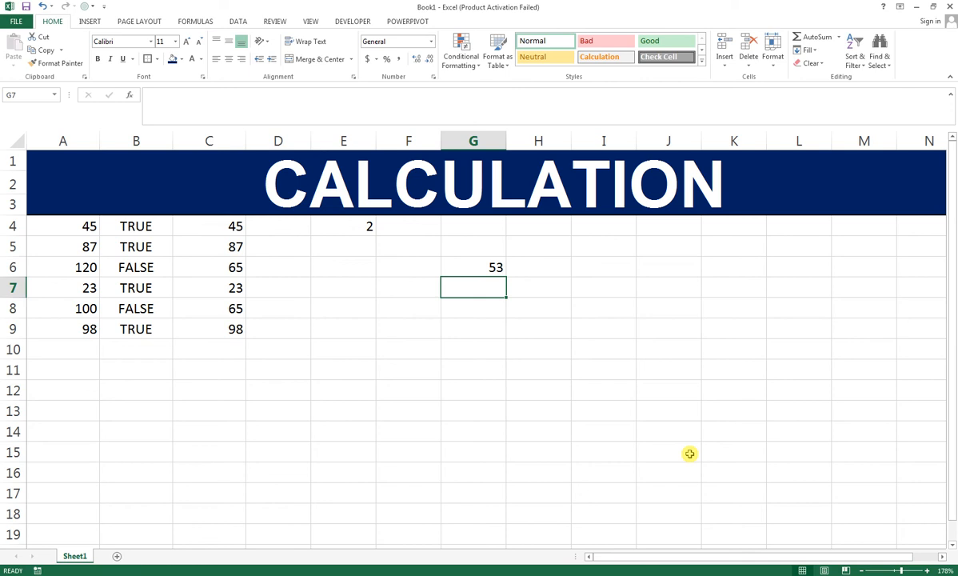
Step: Fill the RANDBETWEEN formula from G6 down to row 16 and across to column L, covering G6:L16
{"action": "left_click", "coordinate": [496, 269]}
{"action": "left_click_drag", "start_coordinate": [507, 279], "coordinate": [506, 486]}
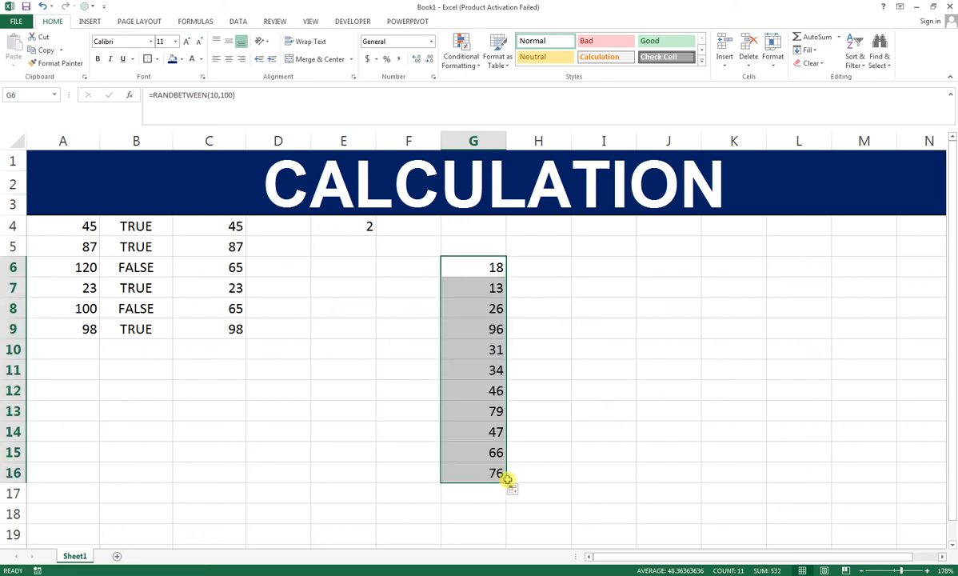
{"action": "left_click_drag", "start_coordinate": [507, 486], "coordinate": [841, 462]}
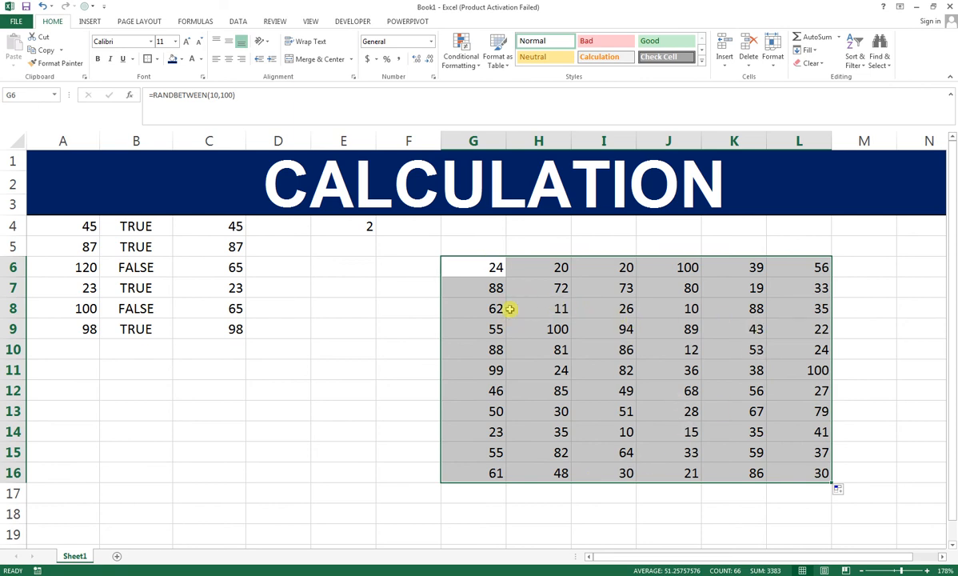
Step: Enter 3 in cell I5 above the random numbers to trigger a recalculation, and check the formulas in the block
{"action": "left_click", "coordinate": [608, 237]}
{"action": "type", "text": "3"}
{"action": "key", "text": "Return"}
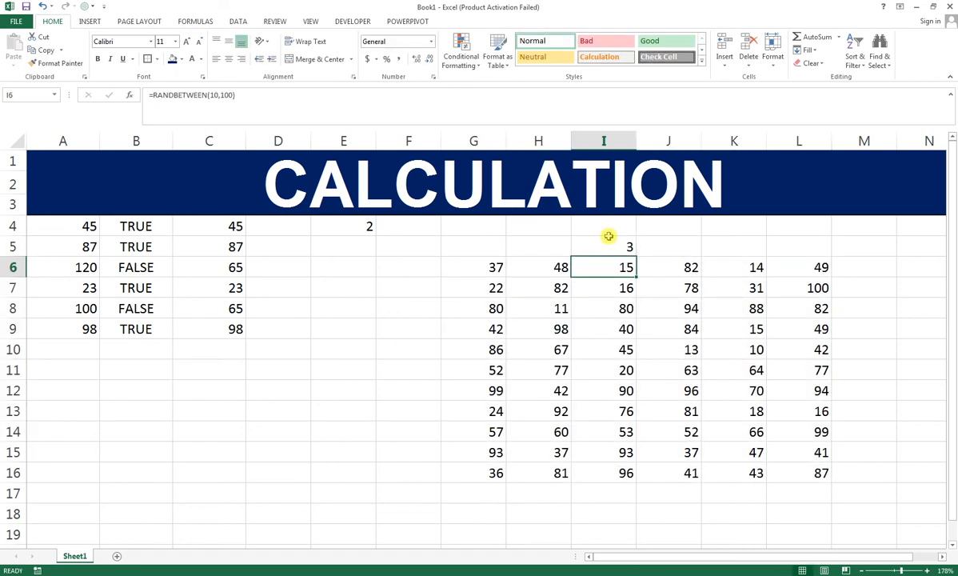
{"action": "left_click", "coordinate": [659, 238]}
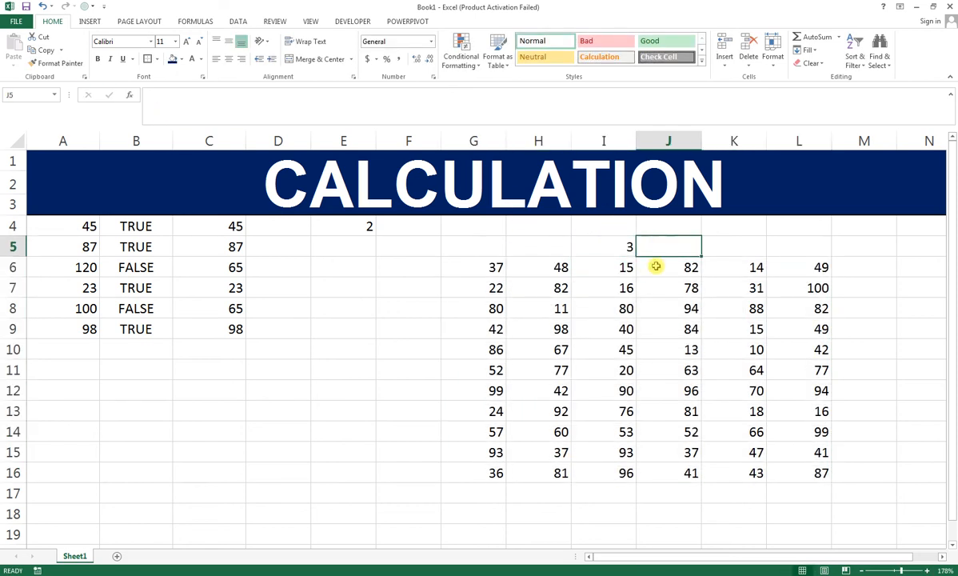
{"action": "left_click", "coordinate": [710, 328]}
{"action": "left_click", "coordinate": [664, 367]}
{"action": "left_click", "coordinate": [560, 369]}
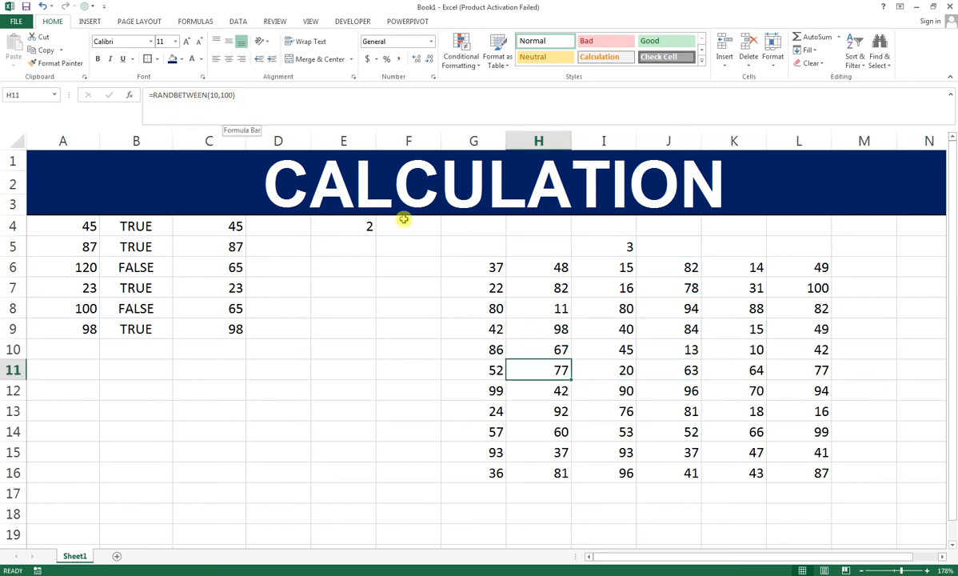
Step: Overwrite the formula in cell K6 with 20 and clear the contents of cell I5
{"action": "left_click", "coordinate": [712, 259]}
{"action": "type", "text": "20"}
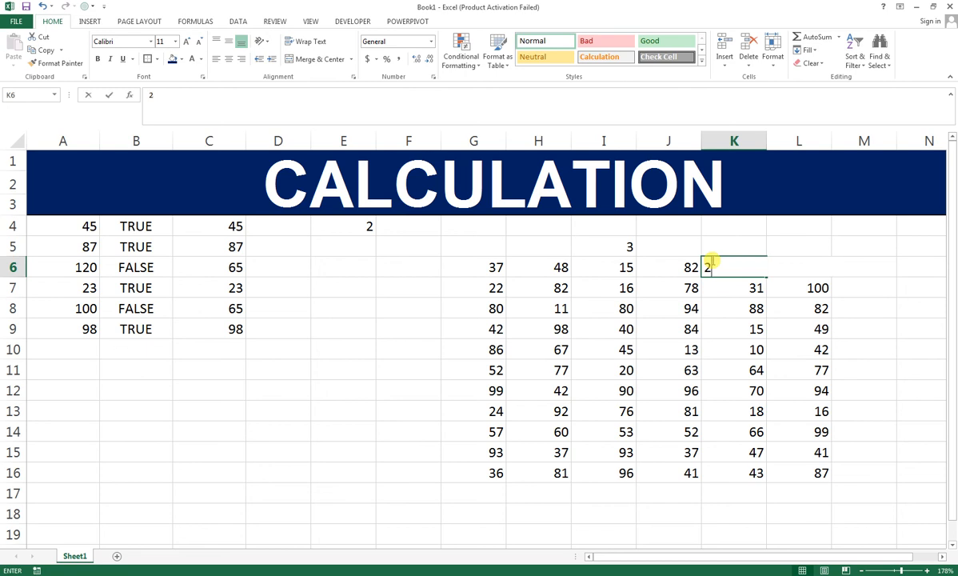
{"action": "key", "text": "Return"}
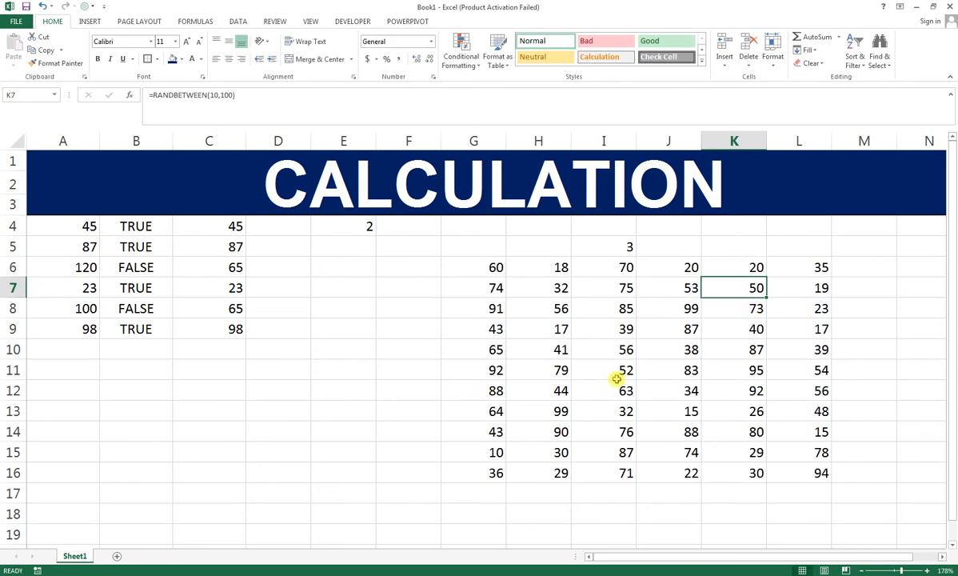
{"action": "left_click", "coordinate": [620, 248]}
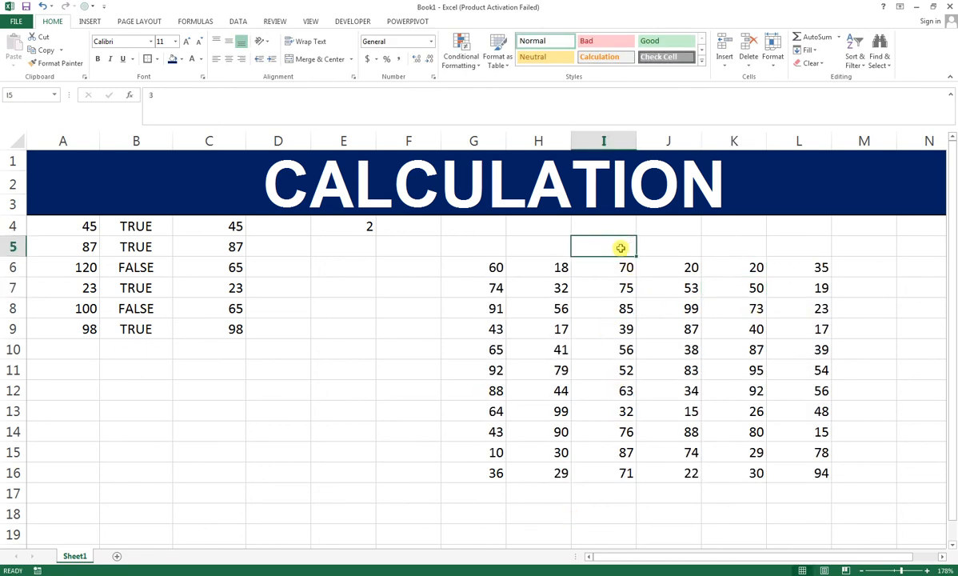
{"action": "key", "text": "Delete"}
Step: Copy the range G6:L16 and paste it back in place as values only
{"action": "left_click_drag", "start_coordinate": [475, 263], "coordinate": [799, 476]}
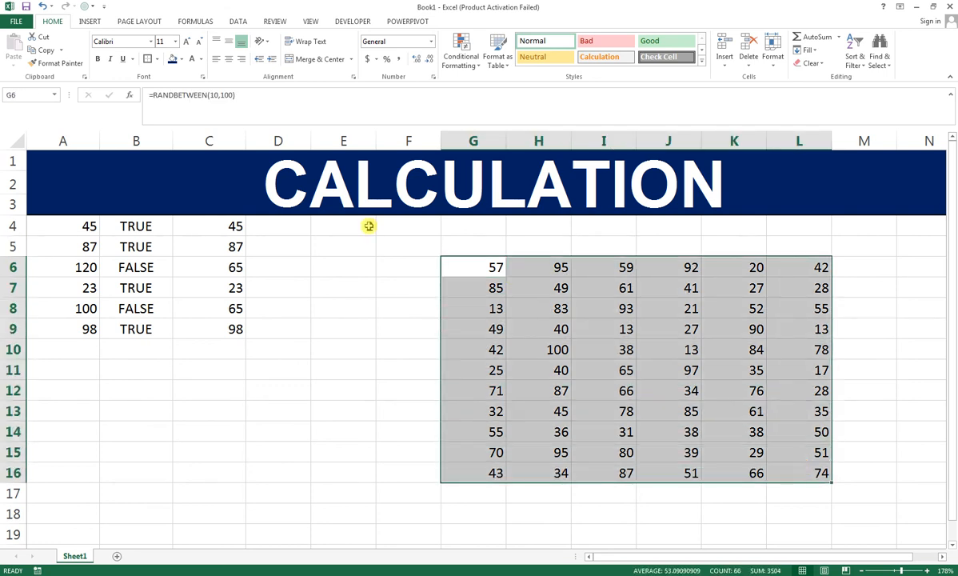
{"action": "left_click", "coordinate": [63, 49]}
{"action": "left_click", "coordinate": [66, 61]}
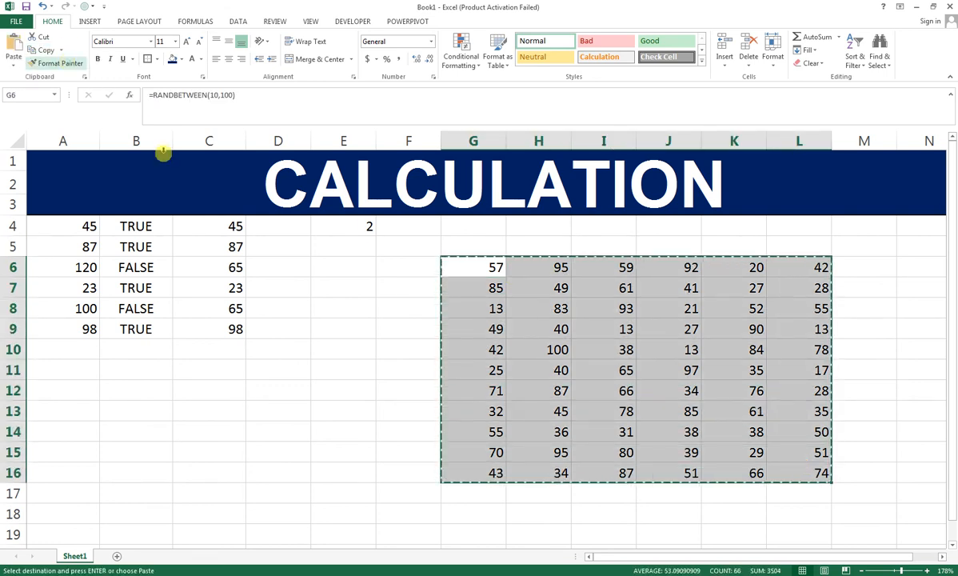
{"action": "left_click", "coordinate": [15, 62]}
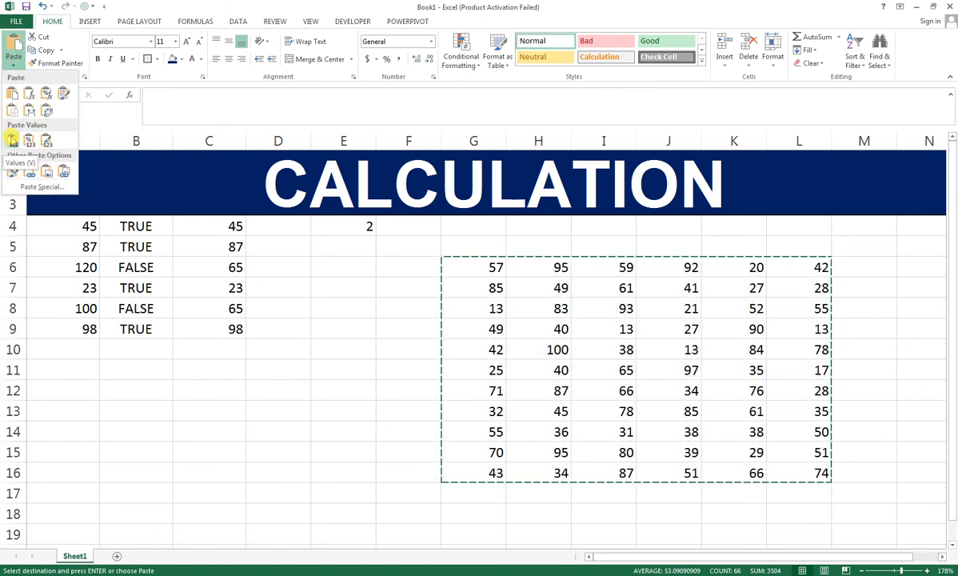
{"action": "left_click", "coordinate": [12, 138]}
{"action": "left_click", "coordinate": [615, 239]}
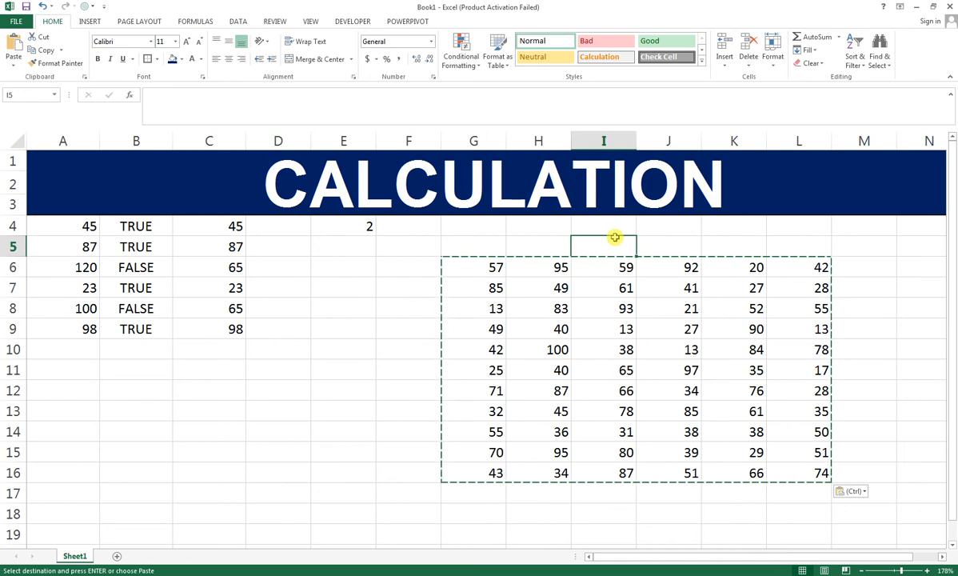
{"action": "key", "text": "Right"}
{"action": "type", "text": "13"}
{"action": "key", "text": "ctrl+Return"}
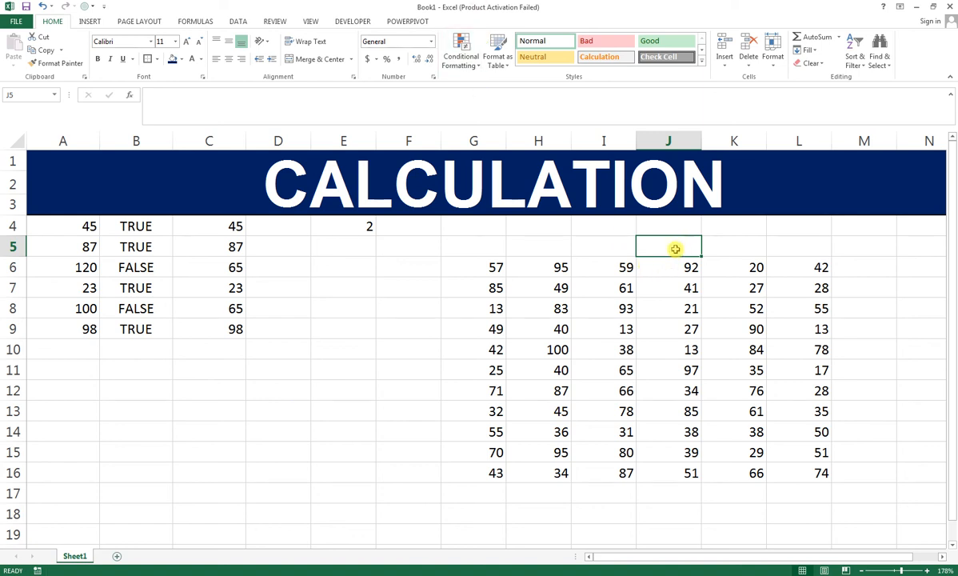
Step: Apply a Thick Box Border to cell I5 and enter 50 in it as the lookup number
{"action": "left_click", "coordinate": [596, 244]}
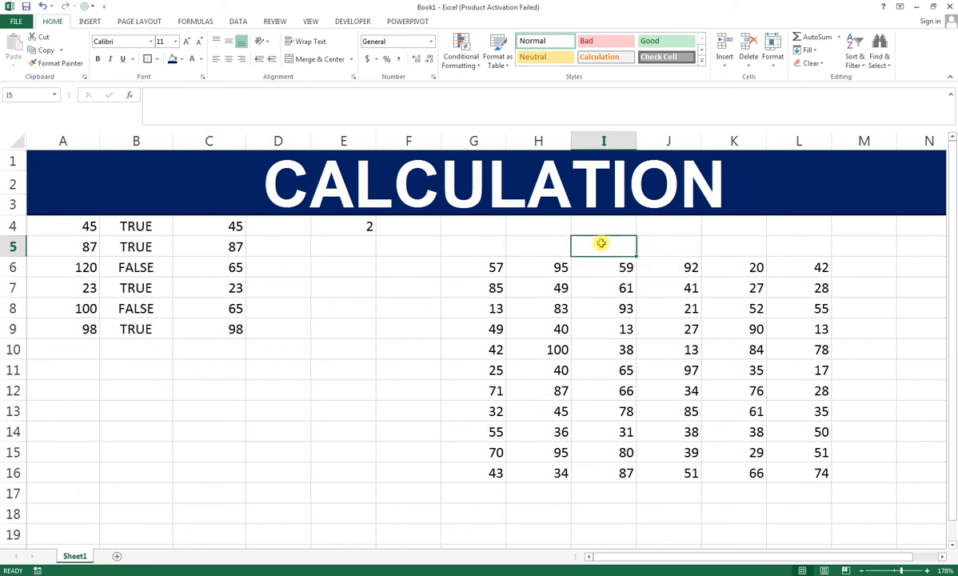
{"action": "left_click", "coordinate": [147, 58]}
{"action": "left_click", "coordinate": [587, 263]}
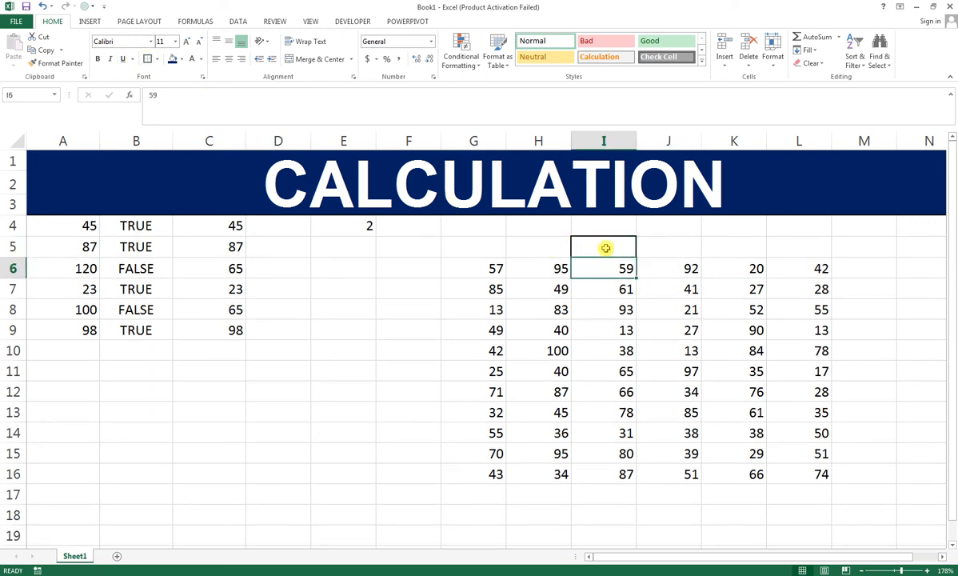
{"action": "left_click", "coordinate": [605, 248]}
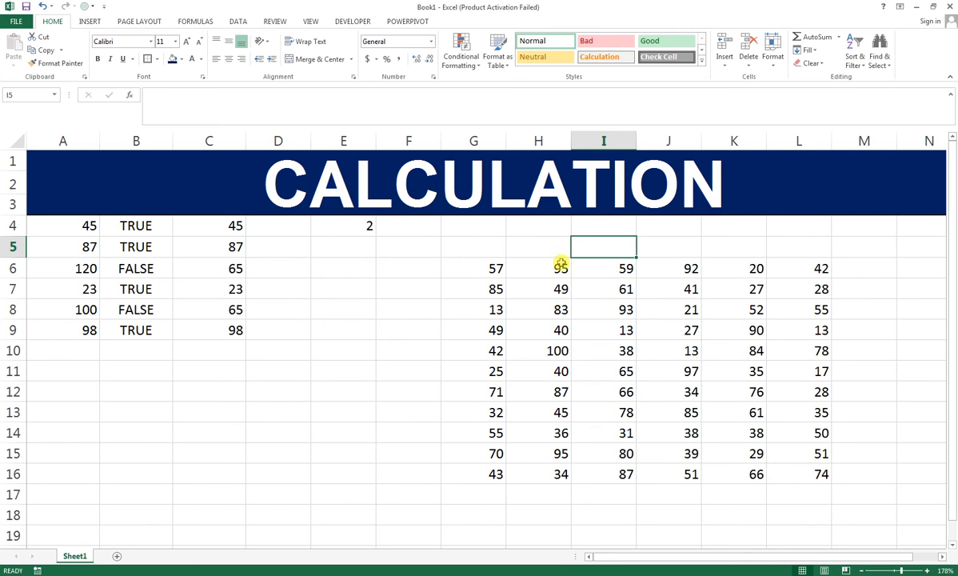
{"action": "type", "text": "50"}
{"action": "left_click", "coordinate": [660, 251]}
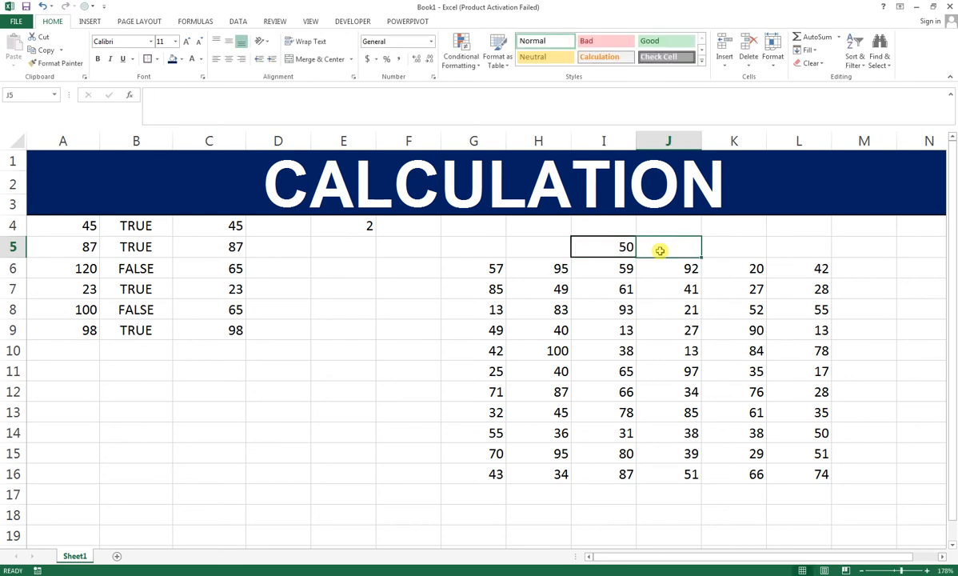
Step: Start an IF formula in cell J5 whose logical test is COUNTIF over the range G6:L16 with I5 as criterion
{"action": "left_click_drag", "start_coordinate": [483, 267], "coordinate": [787, 462]}
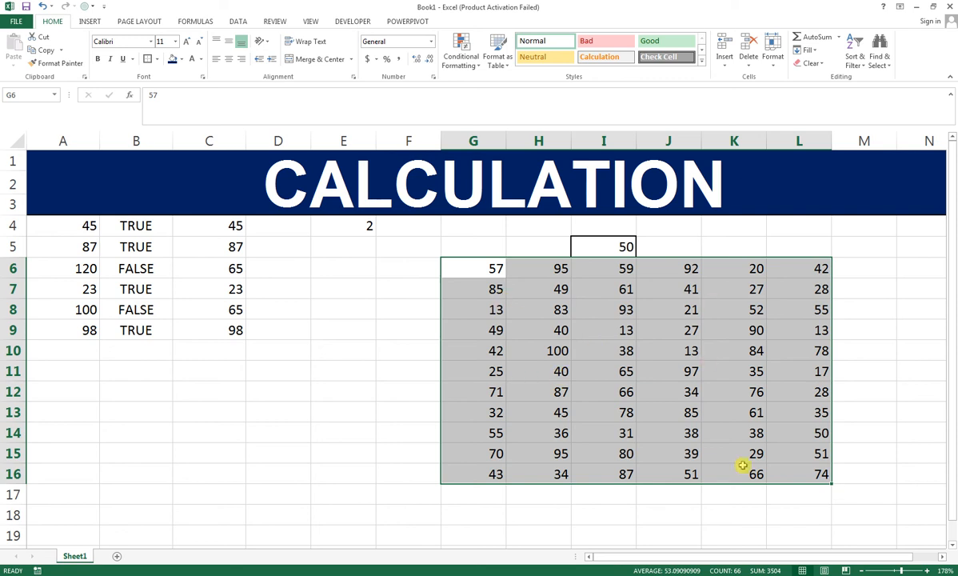
{"action": "left_click", "coordinate": [668, 250]}
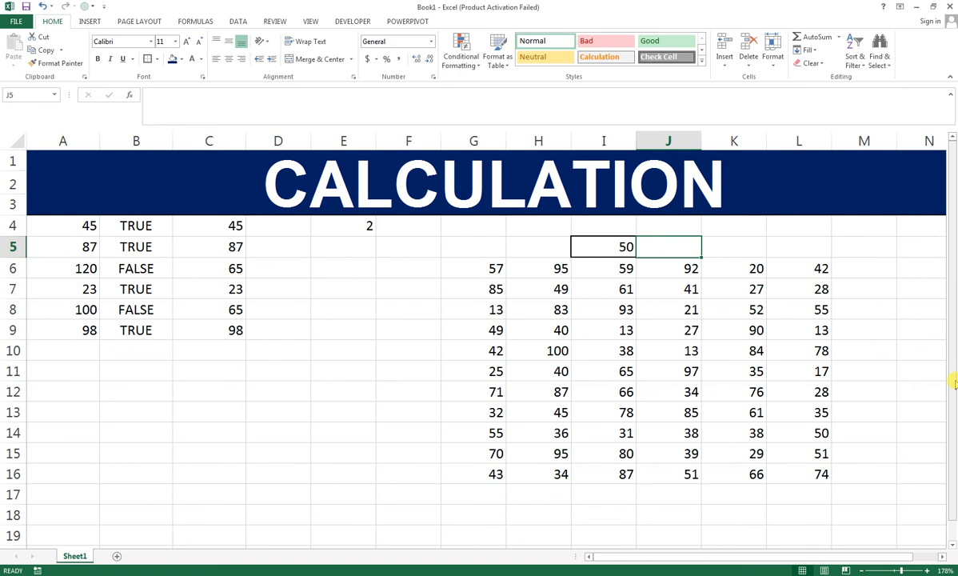
{"action": "type", "text": "=I"}
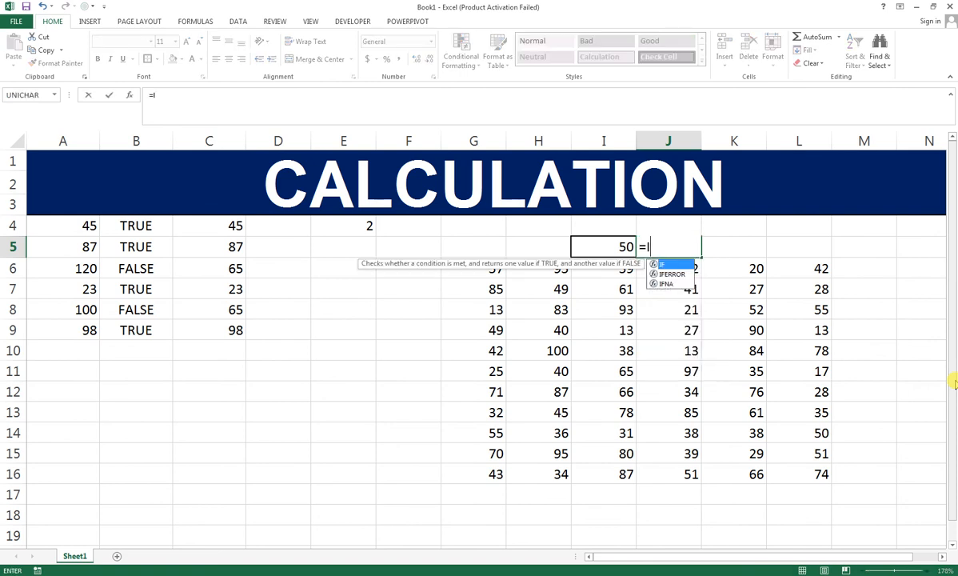
{"action": "type", "text": "F("}
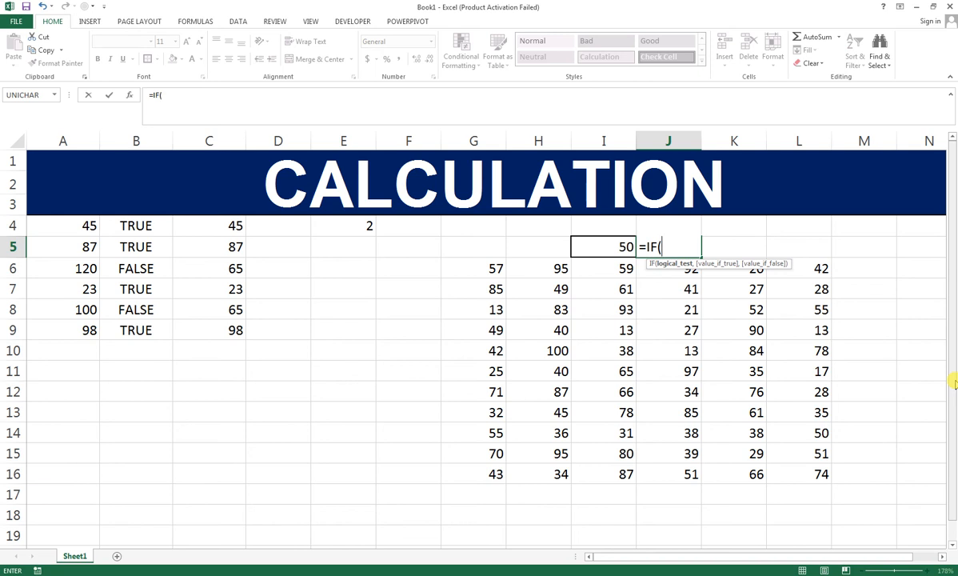
{"action": "type", "text": "COUN"}
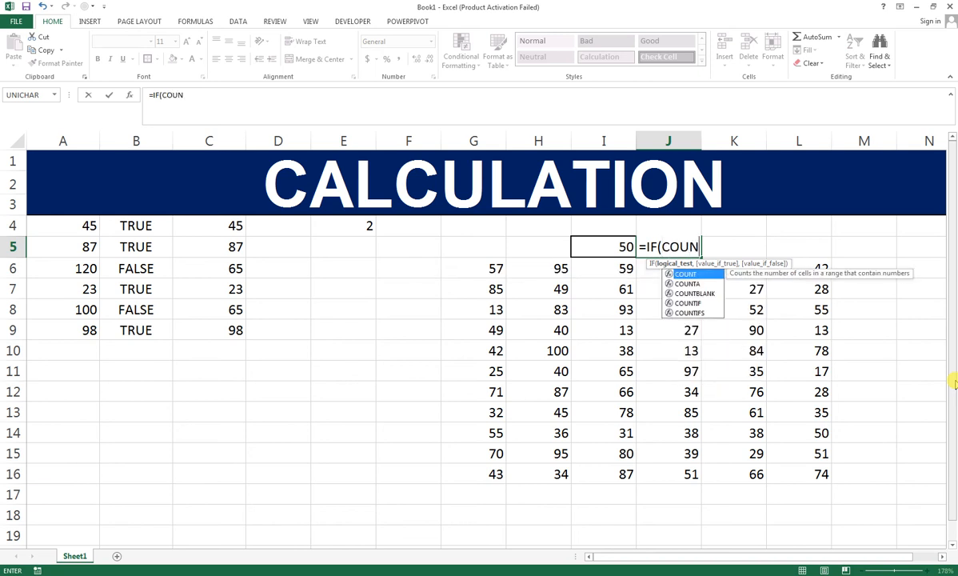
{"action": "type", "text": "TIF("}
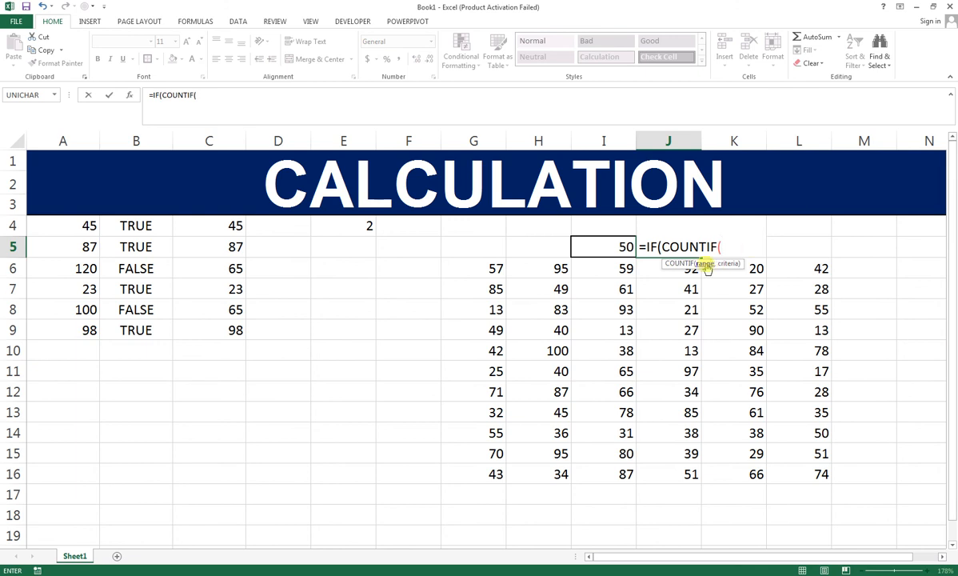
{"action": "left_click_drag", "start_coordinate": [483, 273], "coordinate": [784, 467]}
{"action": "type", "text": ","}
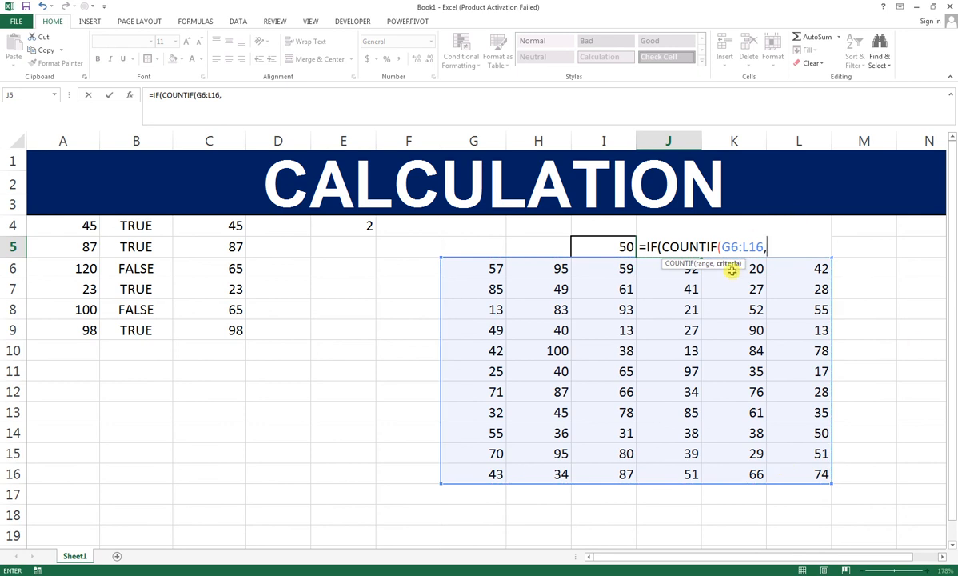
{"action": "left_click", "coordinate": [620, 242]}
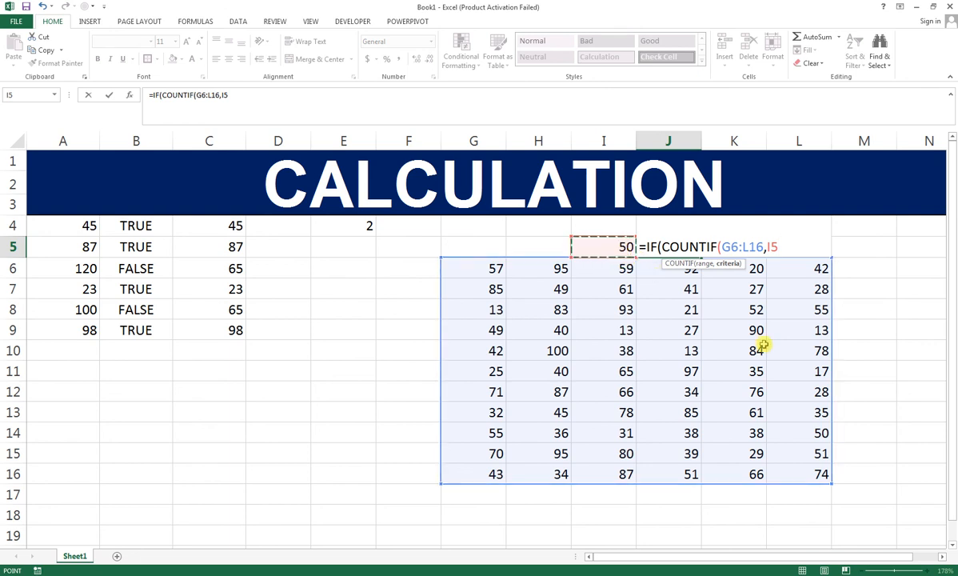
{"action": "type", "text": "),\""}
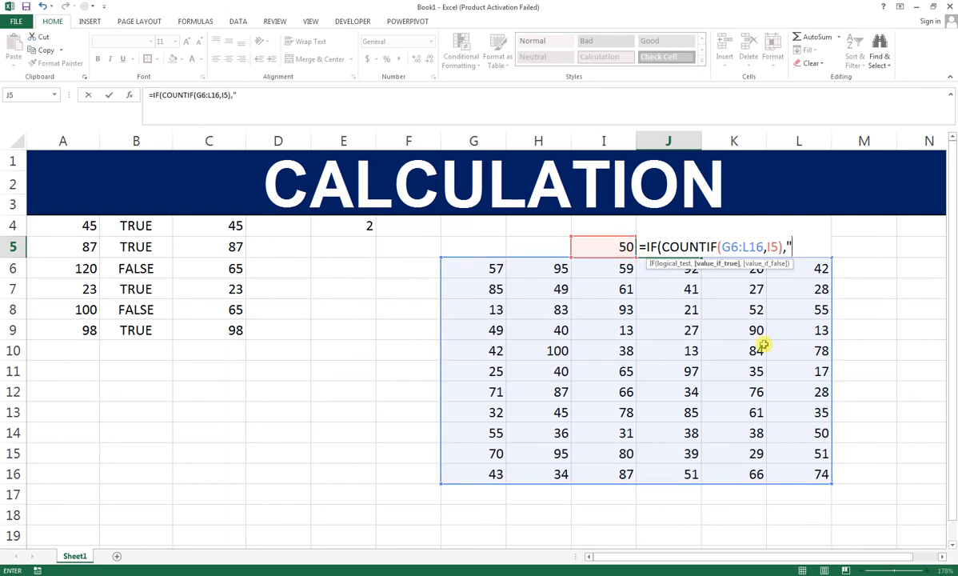
{"action": "type", "text": "FOUND"}
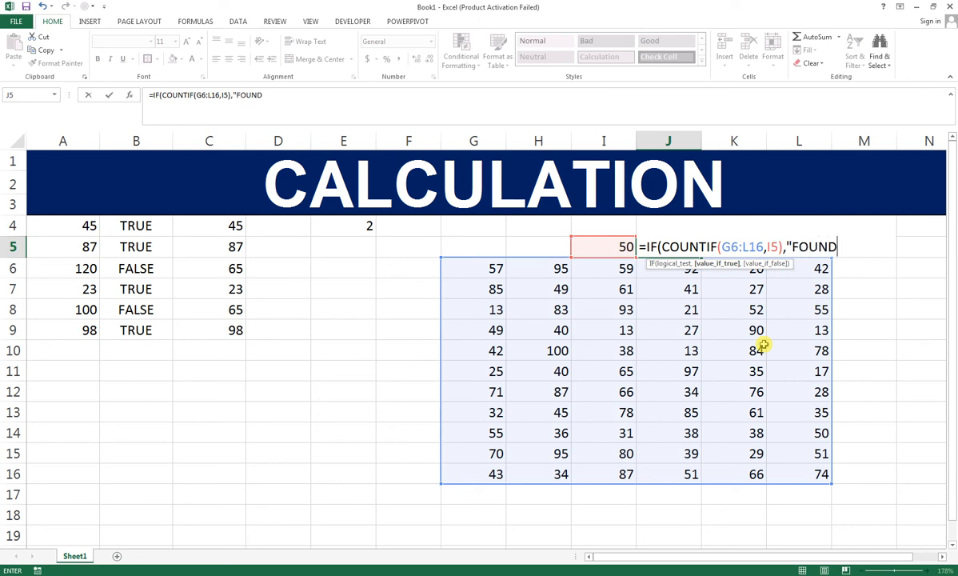
Step: Complete the IF formula in J5 with "FOUND" as the true value and "NOT FOUND" as the false value
{"action": "type", "text": "\","}
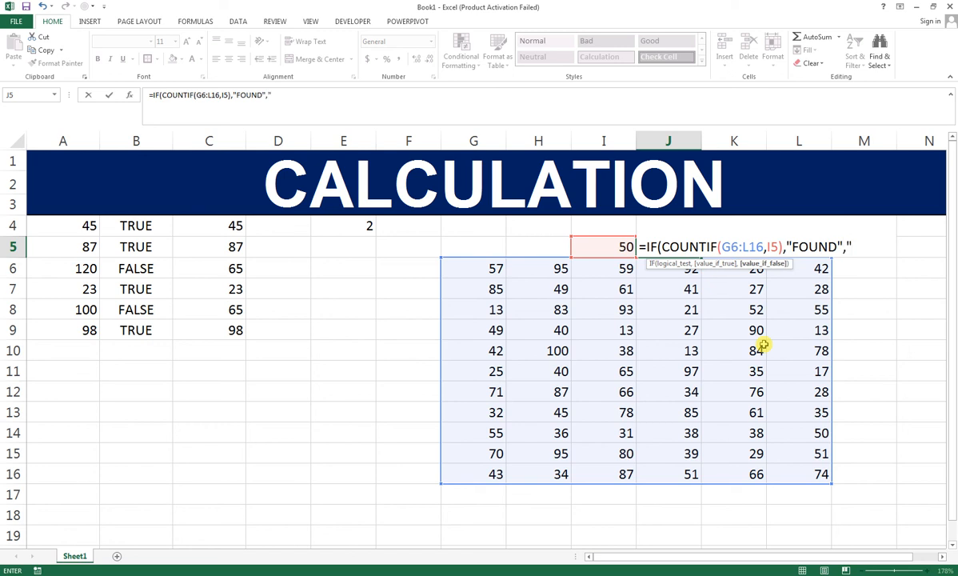
{"action": "type", "text": "\"NOT FOUND\""}
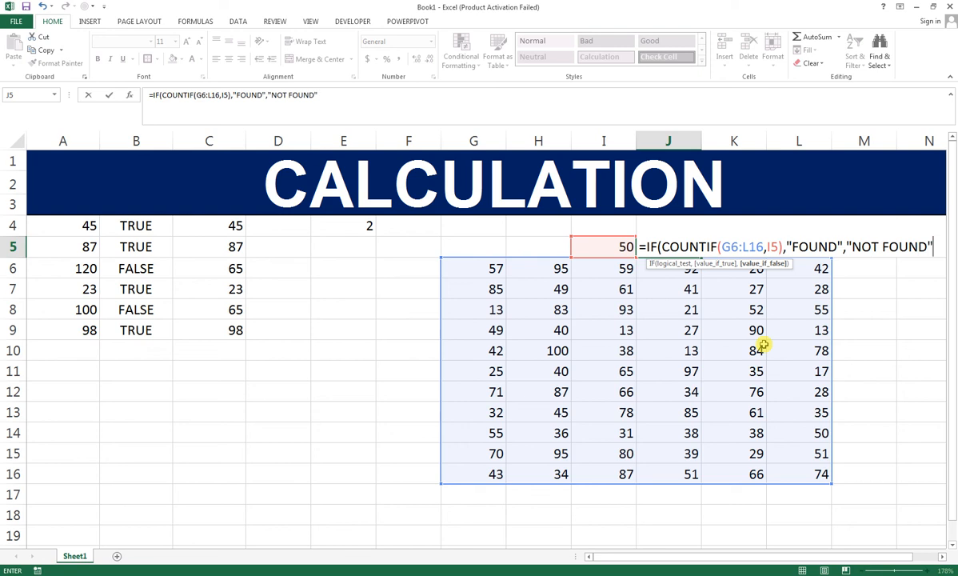
{"action": "type", "text": ")"}
{"action": "key", "text": "Return"}
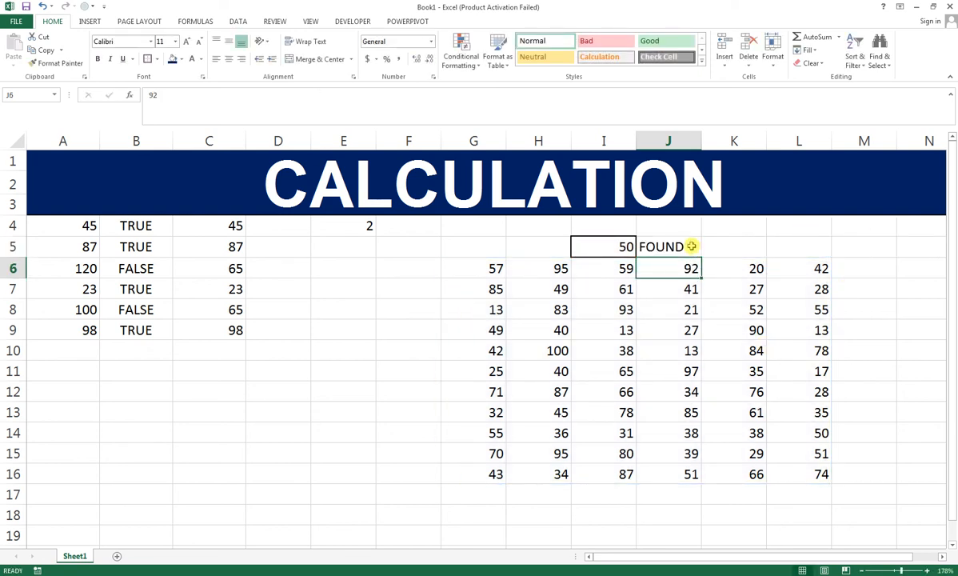
{"action": "left_click", "coordinate": [676, 244]}
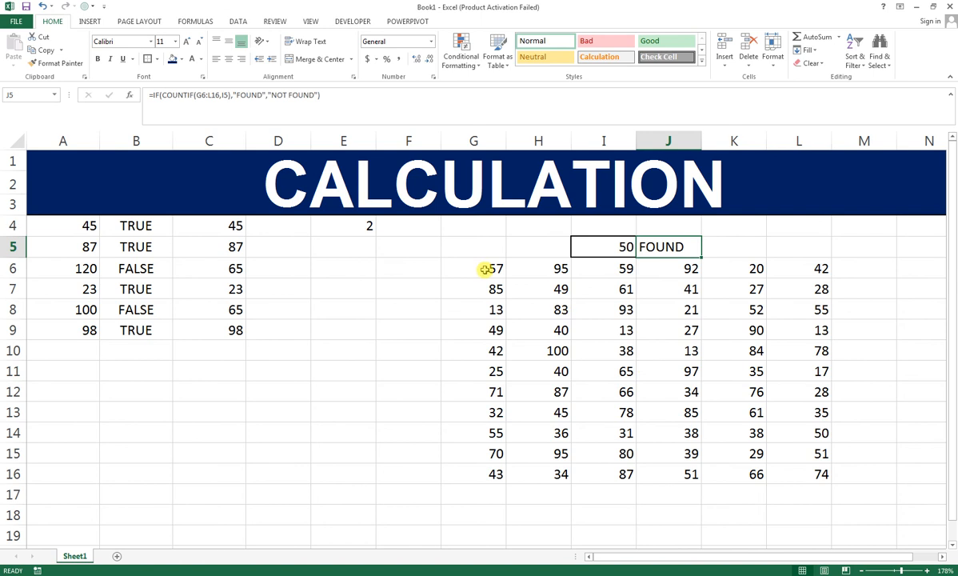
Step: Add an Equal To conditional formatting rule to G6:L16 that marks cells matching =$I$5 with Light Red Fill with Dark Red Text
{"action": "left_click_drag", "start_coordinate": [481, 266], "coordinate": [792, 473]}
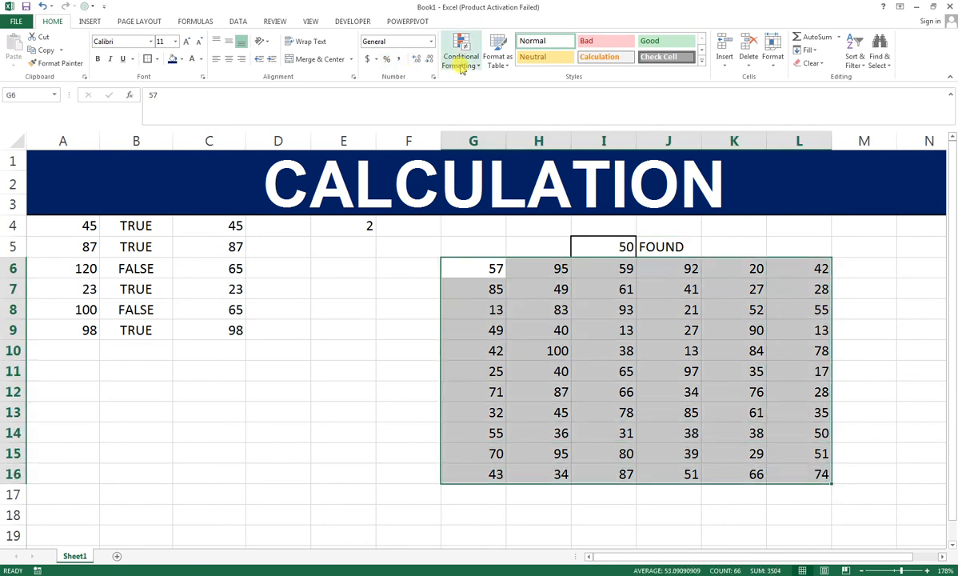
{"action": "left_click", "coordinate": [461, 68]}
{"action": "mouse_move", "coordinate": [543, 87]}
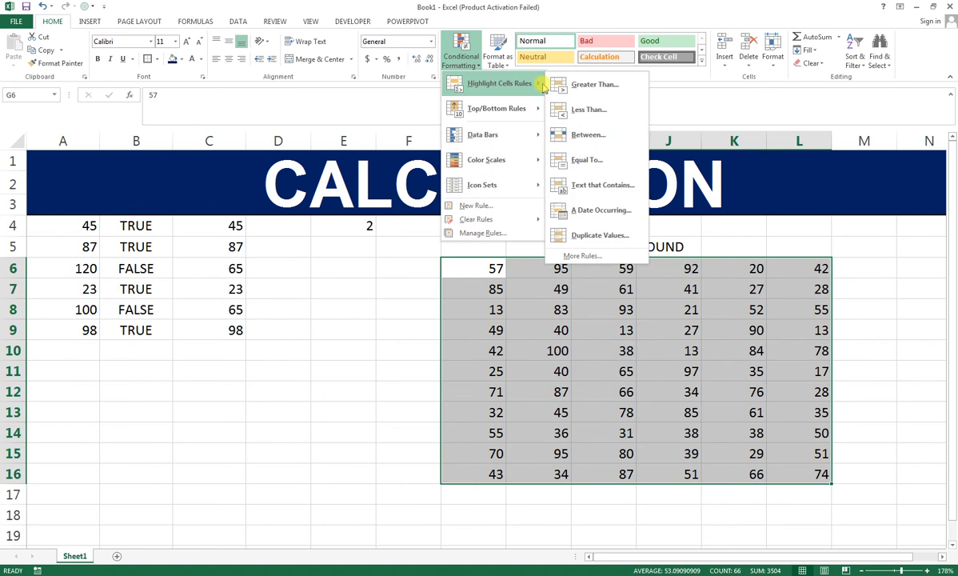
{"action": "left_click", "coordinate": [564, 160]}
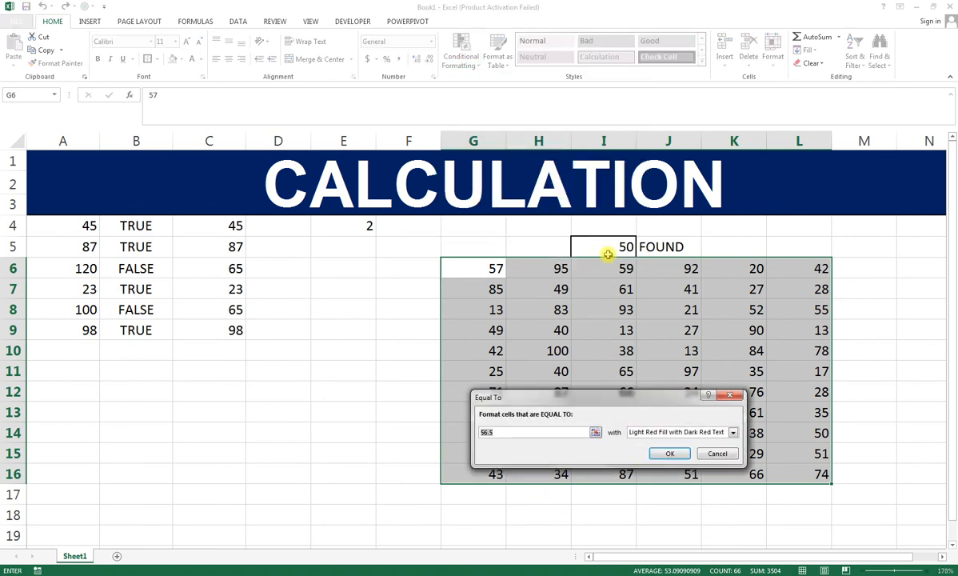
{"action": "left_click", "coordinate": [608, 253]}
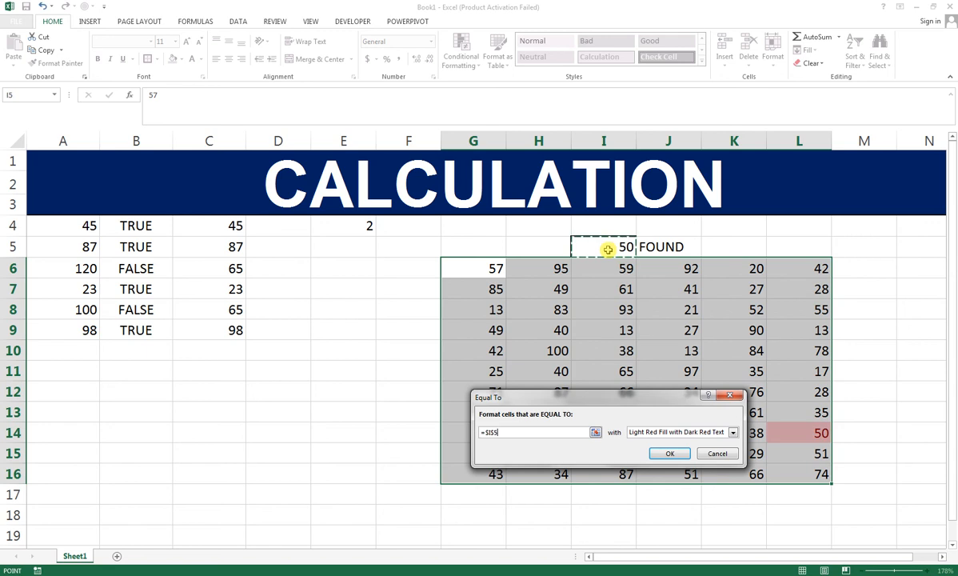
{"action": "left_click", "coordinate": [665, 454]}
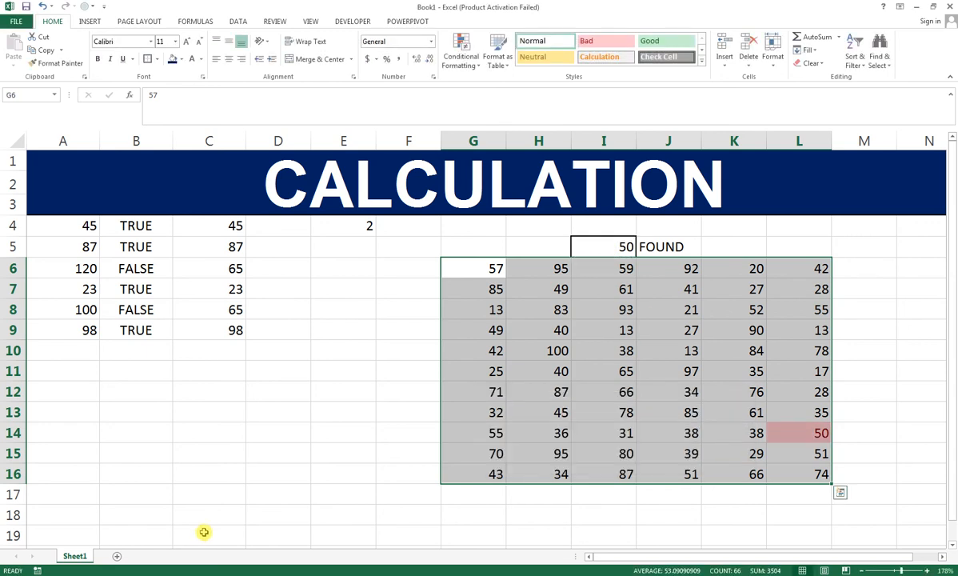
{"action": "key", "text": "ctrl+q"}
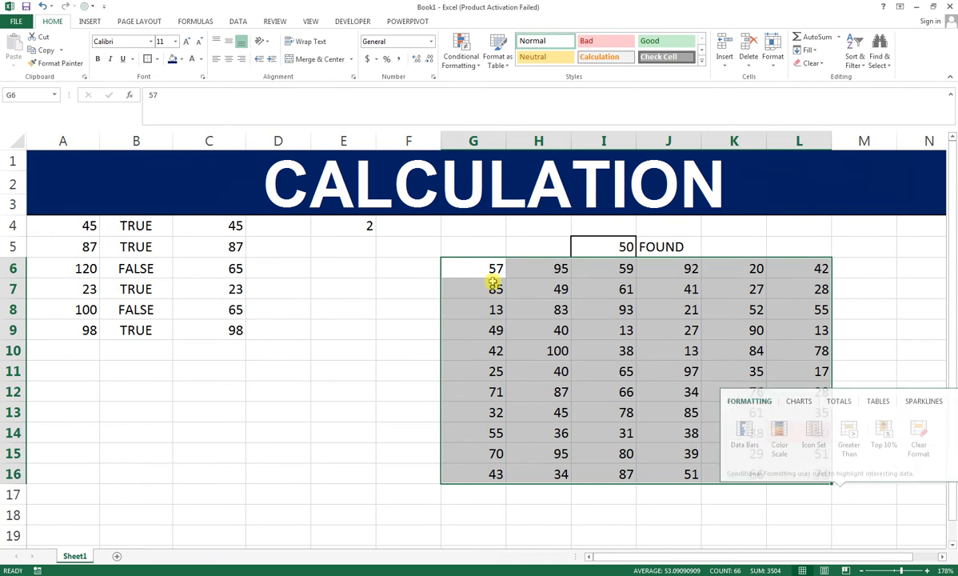
Step: Test the lookup formula and highlighting by entering 10 and after that 93 in cell I5
{"action": "left_click", "coordinate": [596, 246]}
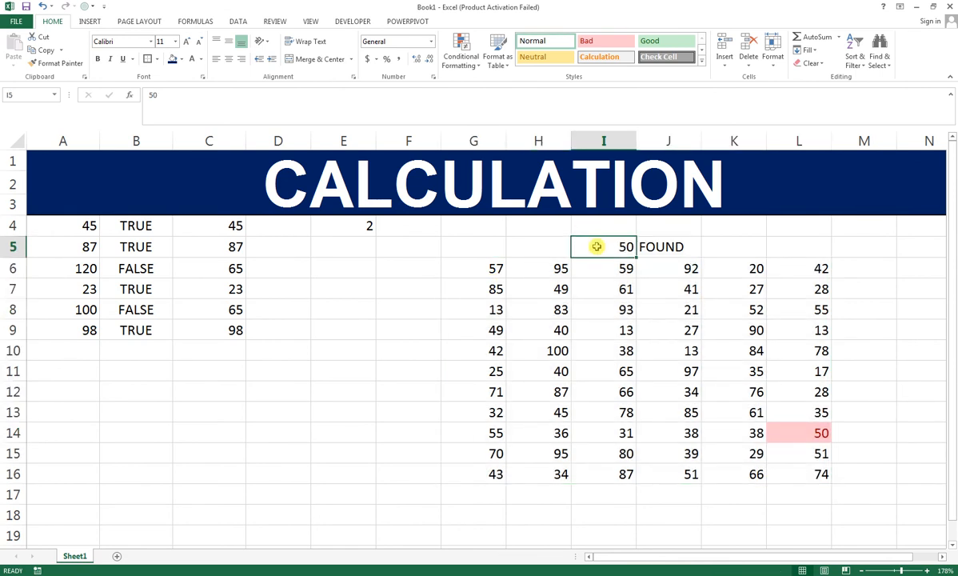
{"action": "type", "text": "1"}
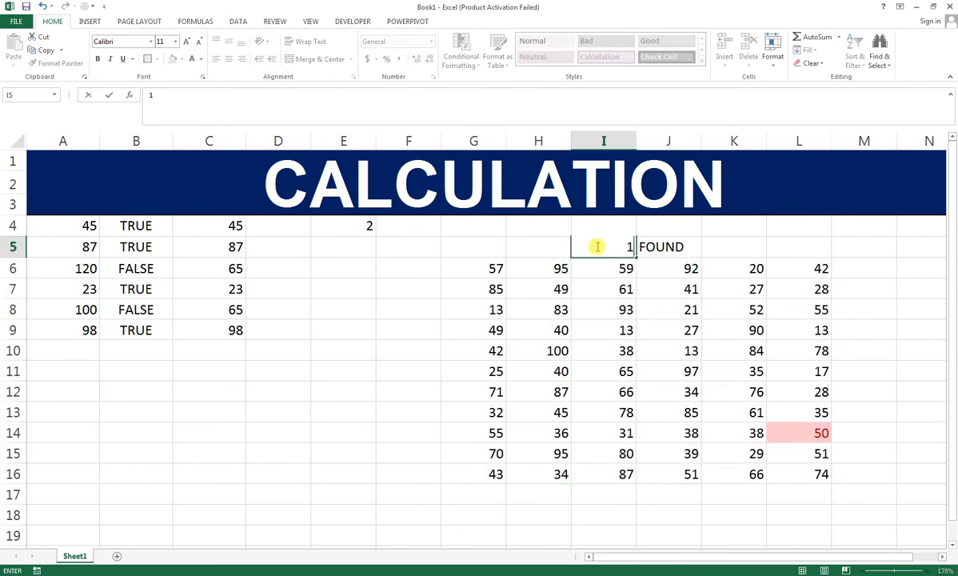
{"action": "type", "text": "0"}
{"action": "key", "text": "Return"}
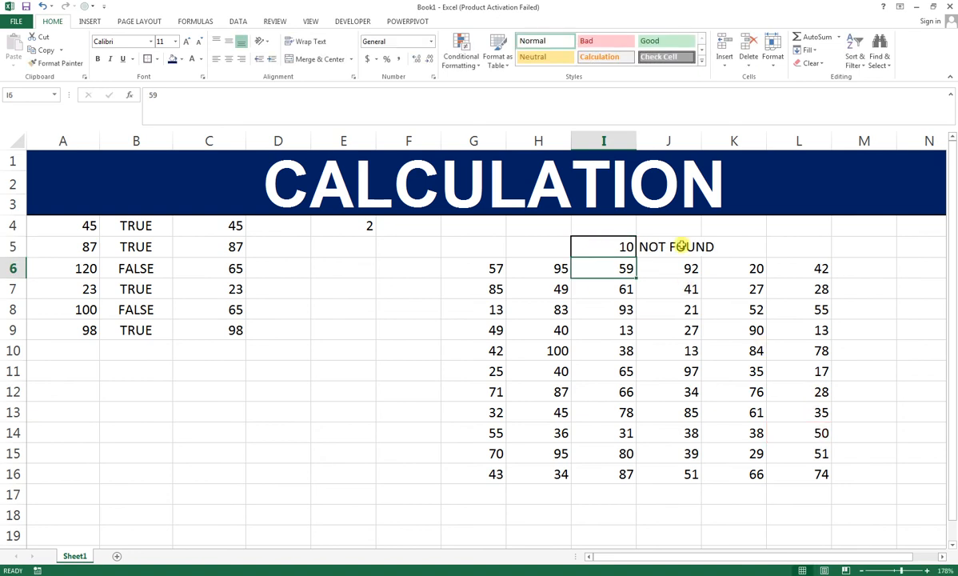
{"action": "left_click", "coordinate": [598, 248]}
{"action": "type", "text": "93"}
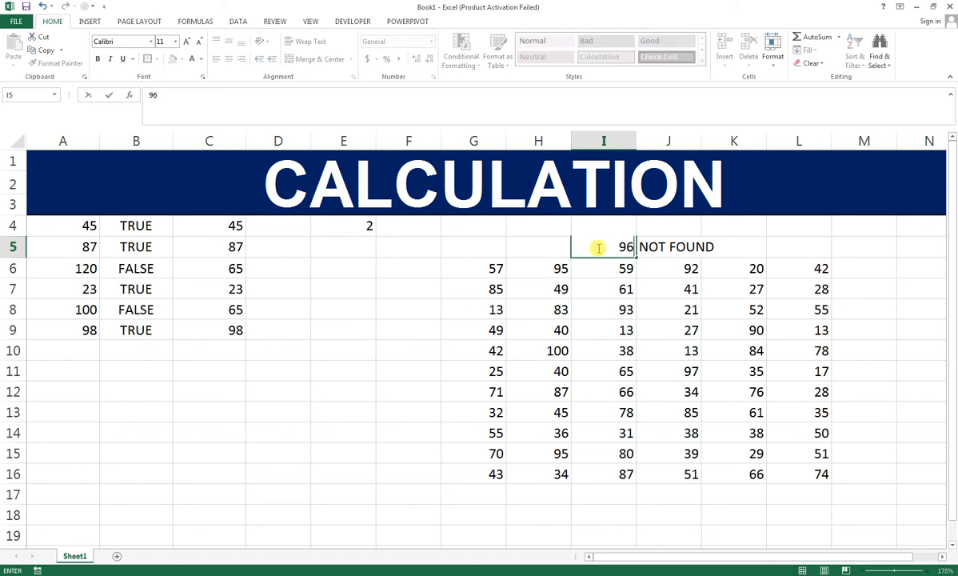
{"action": "key", "text": "Return"}
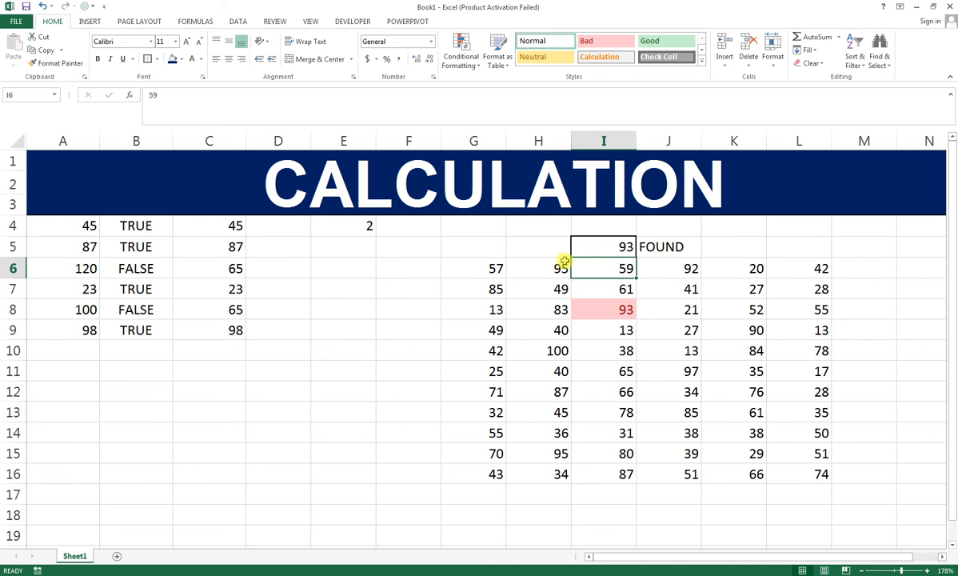
Step: Apply All Borders to the block of numbers in G6:L16
{"action": "left_click_drag", "start_coordinate": [494, 265], "coordinate": [816, 473]}
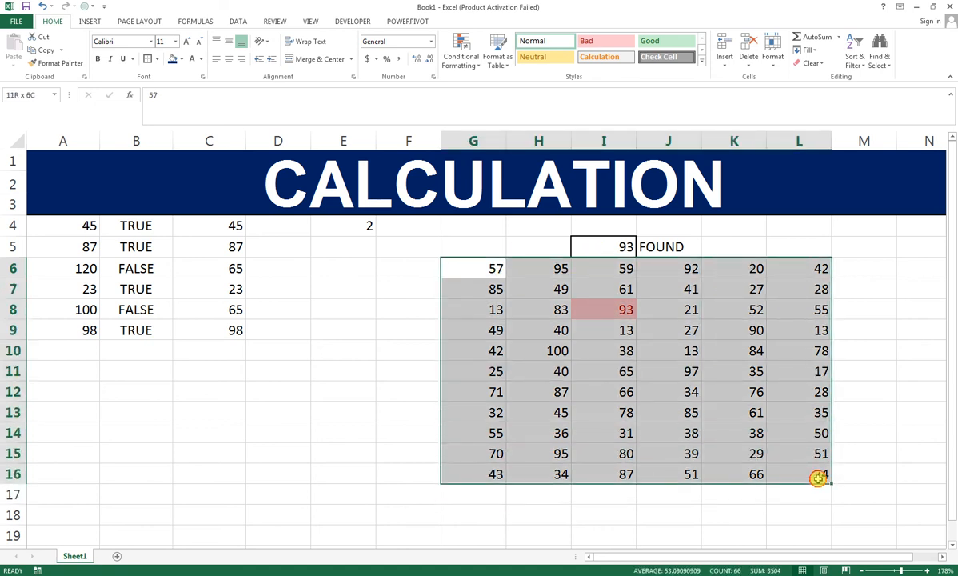
{"action": "left_click", "coordinate": [156, 59]}
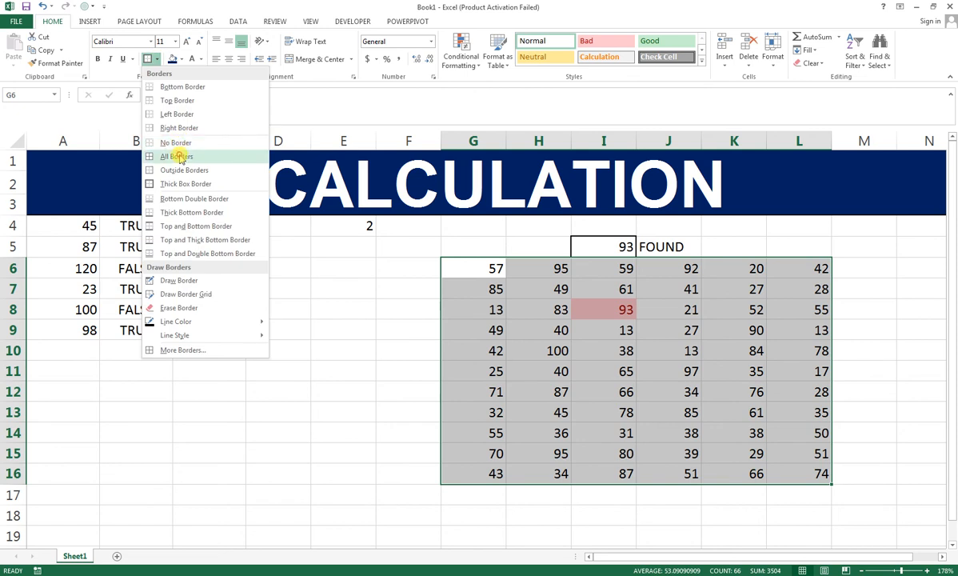
{"action": "left_click", "coordinate": [180, 156]}
{"action": "left_click", "coordinate": [500, 367]}
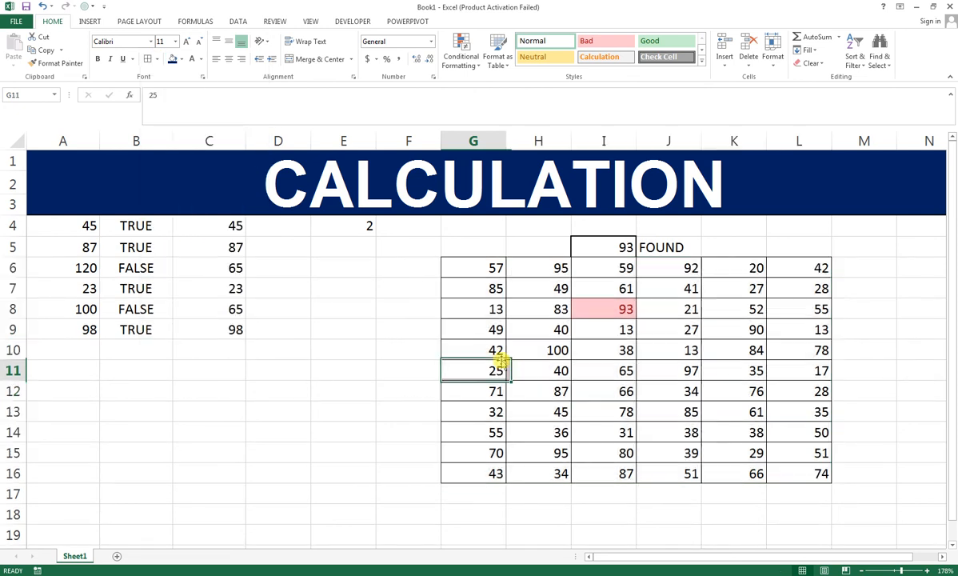
Step: Enter the first person's name in cell A13 and autofill the list of names down to A18
{"action": "left_click", "coordinate": [57, 412]}
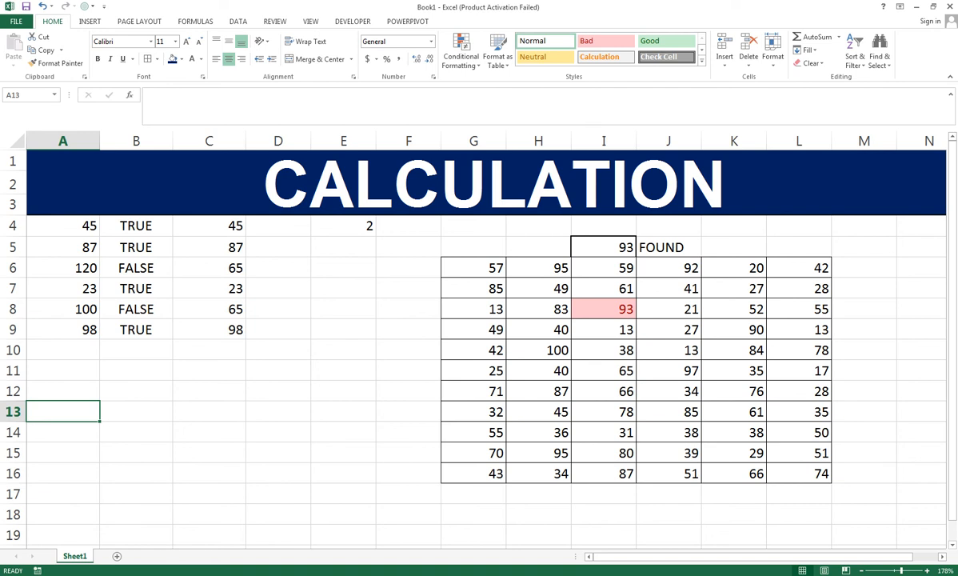
{"action": "type", "text": "A"}
{"action": "type", "text": "T"}
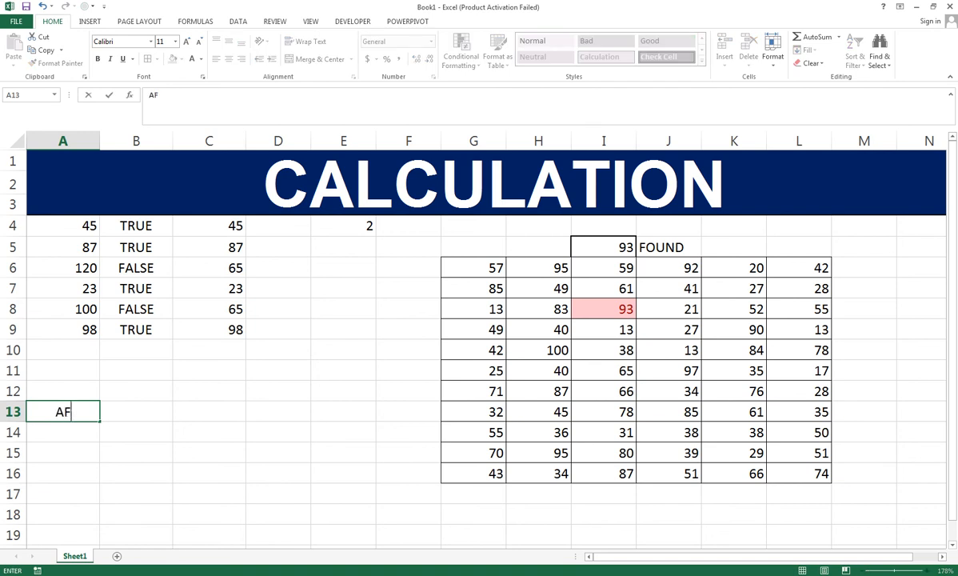
{"action": "type", "text": "TAB"}
{"action": "key", "text": "Return"}
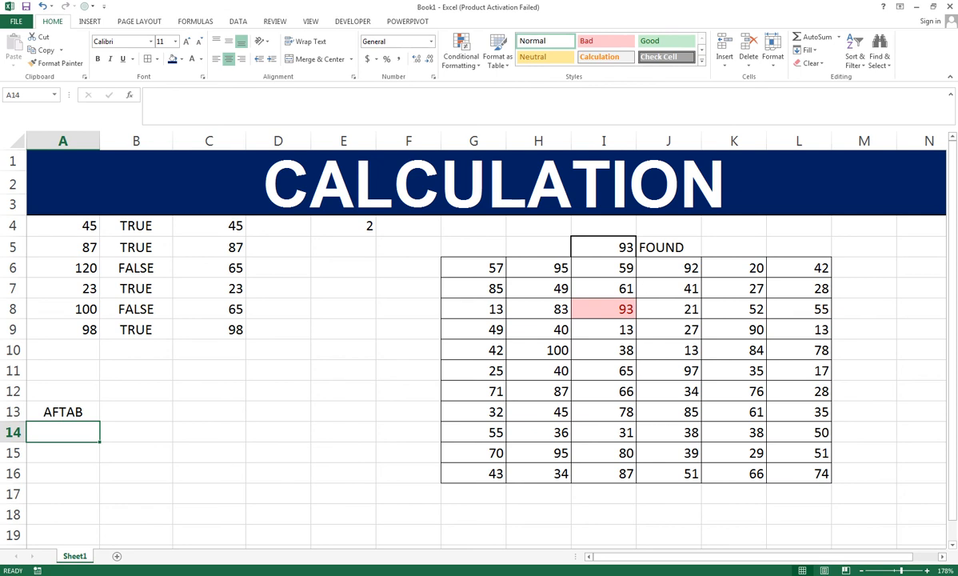
{"action": "left_click", "coordinate": [88, 413]}
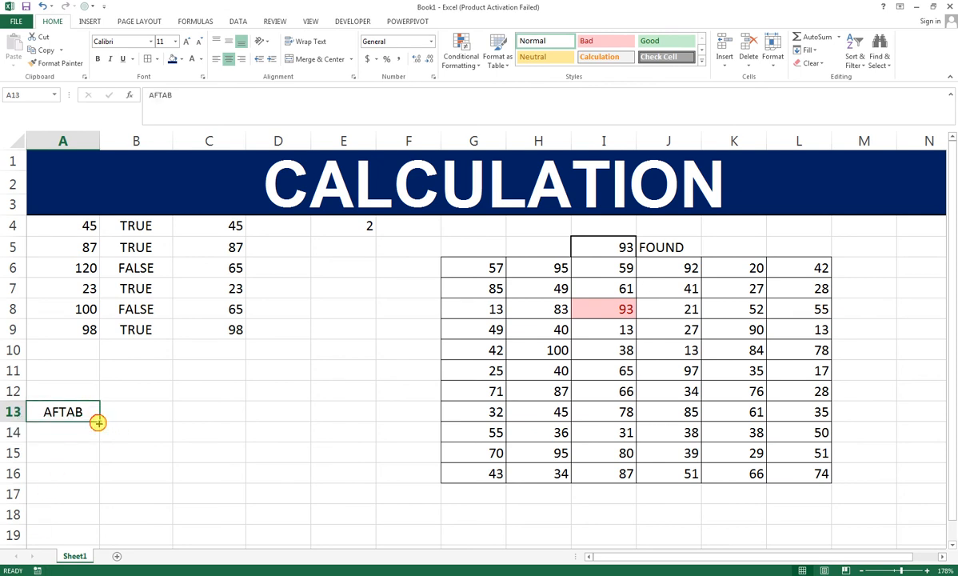
{"action": "left_click_drag", "start_coordinate": [98, 422], "coordinate": [92, 520]}
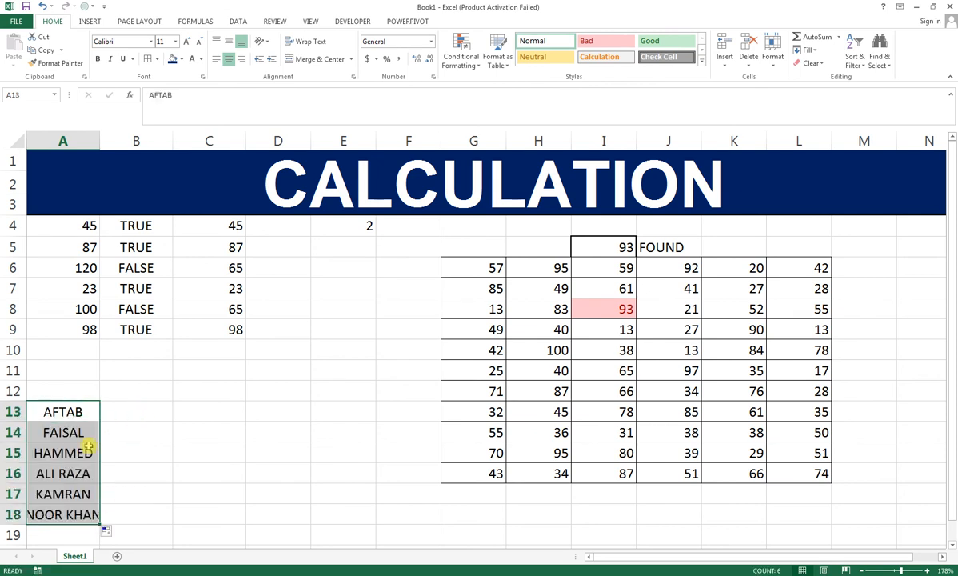
{"action": "left_click", "coordinate": [79, 470]}
Step: Copy the first person's name from cell A13 into A17, replacing the name there
{"action": "left_click", "coordinate": [64, 412]}
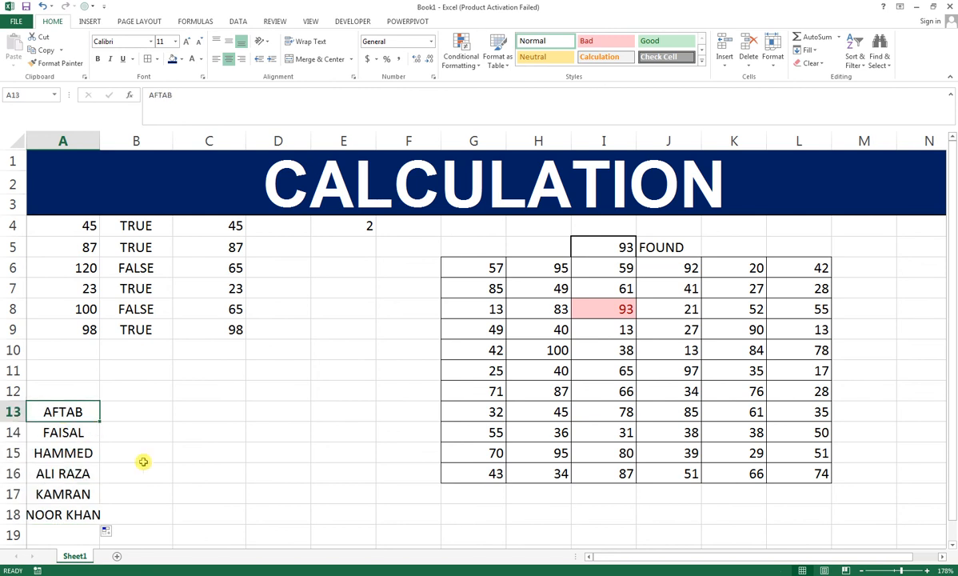
{"action": "key", "text": "ctrl+c"}
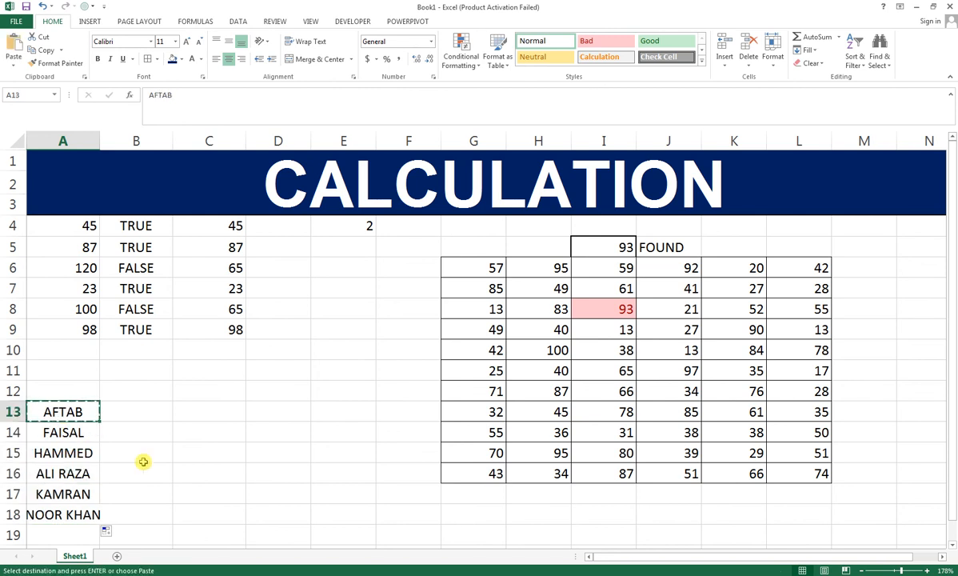
{"action": "left_click", "coordinate": [73, 488]}
{"action": "key", "text": "ctrl+v"}
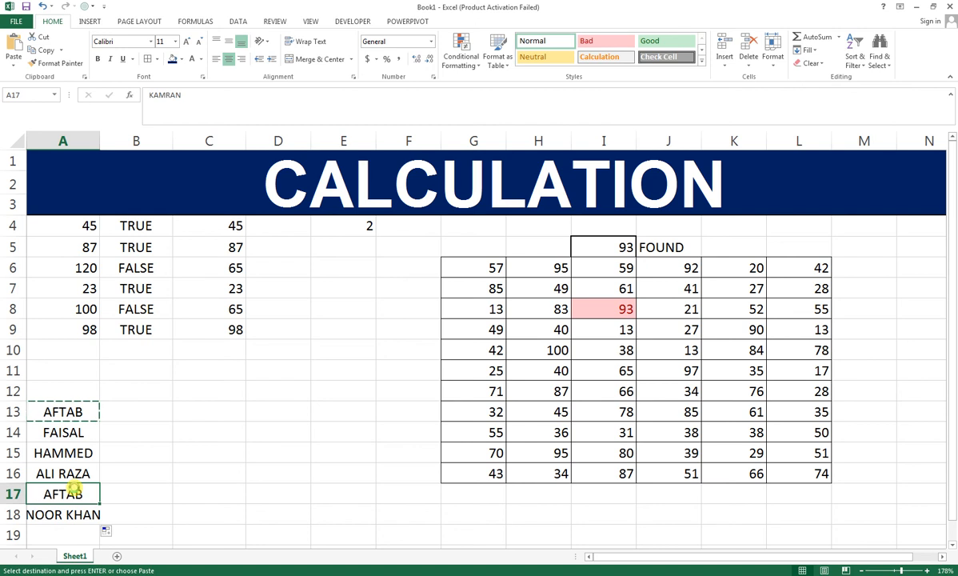
{"action": "left_click", "coordinate": [75, 433]}
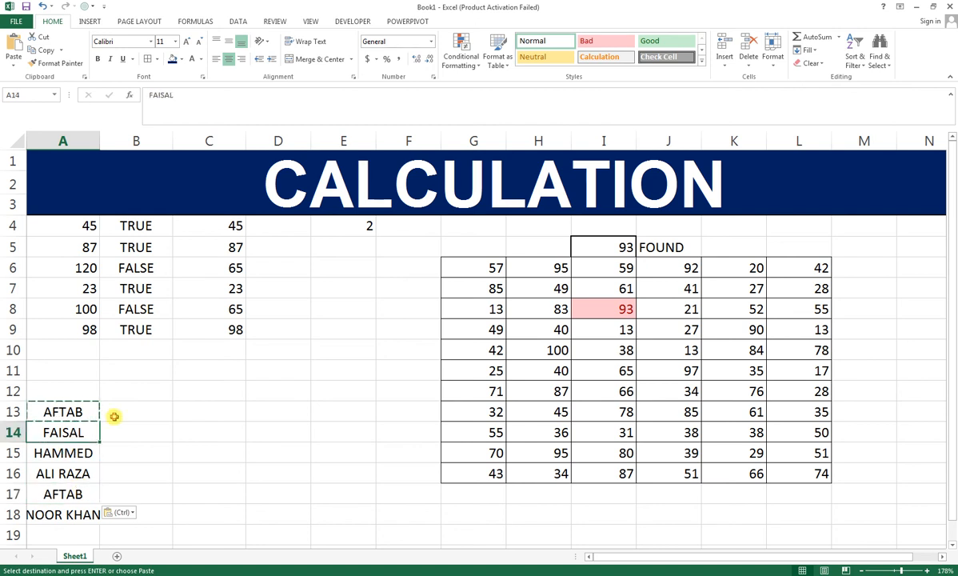
Step: Enter the amounts 1500, 2000, 3000, 5000, 4000 and 12365 beside the names in cells B13 to B18
{"action": "left_click", "coordinate": [116, 417]}
{"action": "type", "text": "1500"}
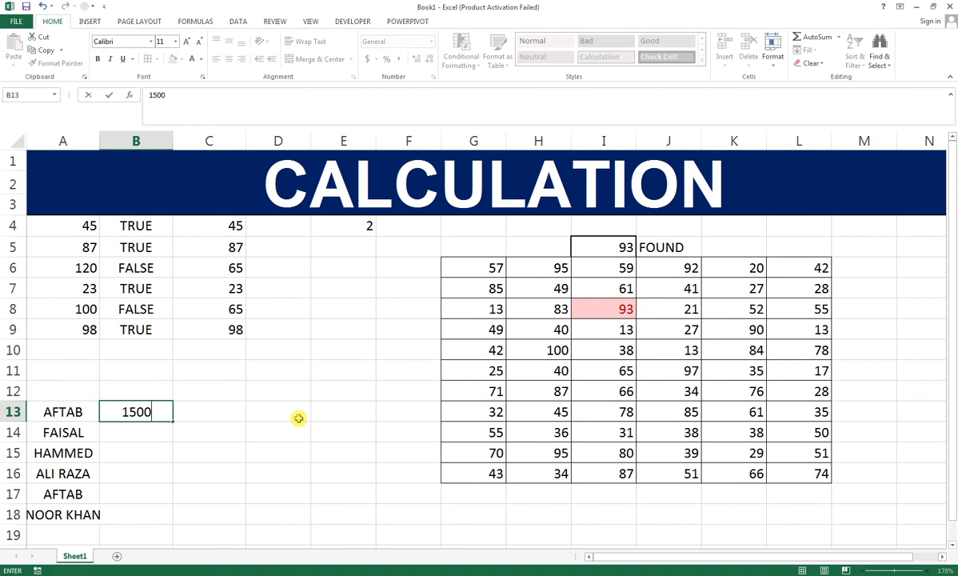
{"action": "key", "text": "Return"}
{"action": "type", "text": "2000"}
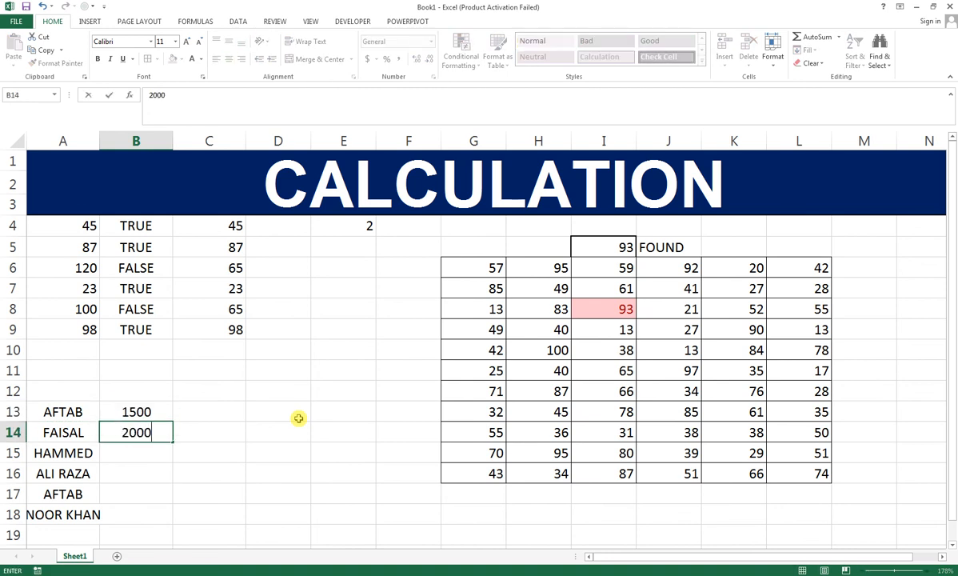
{"action": "key", "text": "Return"}
{"action": "type", "text": "3000"}
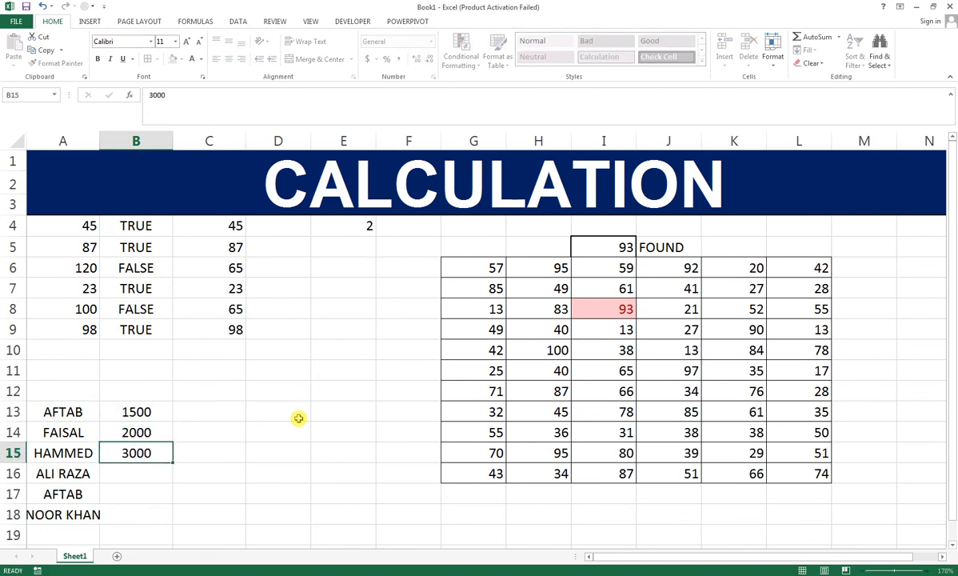
{"action": "key", "text": "Return"}
{"action": "type", "text": "5000"}
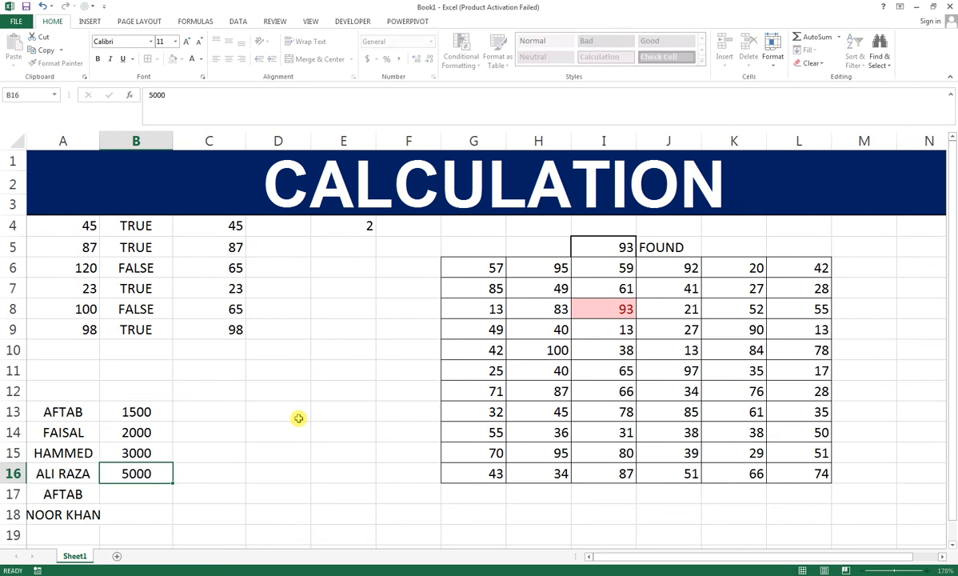
{"action": "key", "text": "Return"}
{"action": "type", "text": "4000"}
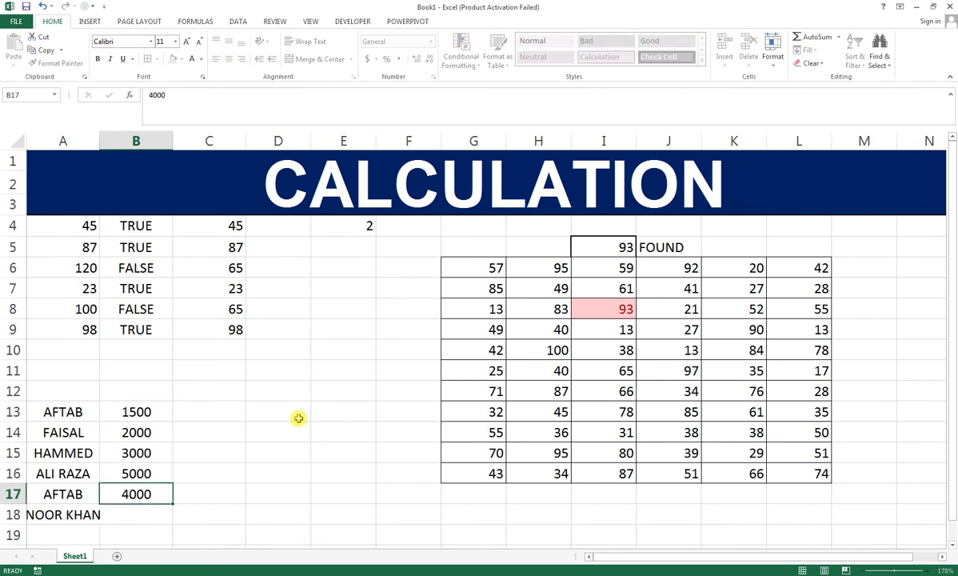
{"action": "key", "text": "Return"}
{"action": "type", "text": "12365"}
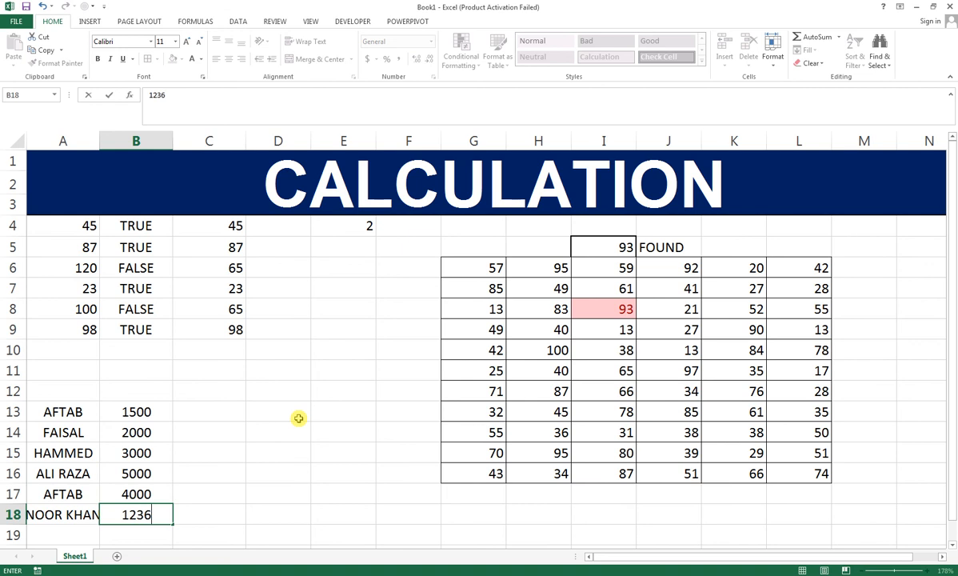
{"action": "key", "text": "Return"}
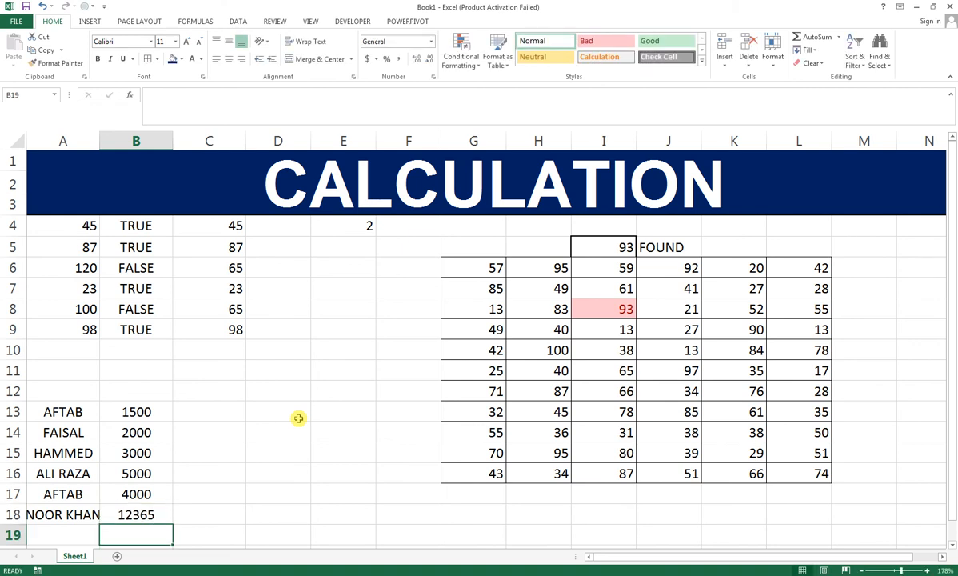
Step: Enter the name that occurs twice in the list into cell C13 as the lookup criterion
{"action": "left_click", "coordinate": [214, 413]}
{"action": "type", "text": "AF"}
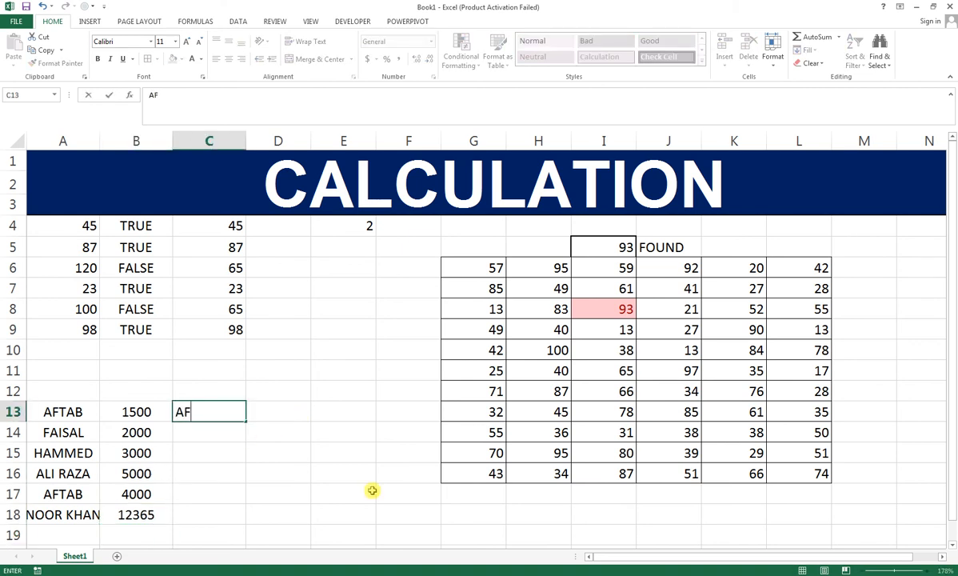
{"action": "type", "text": "TAB"}
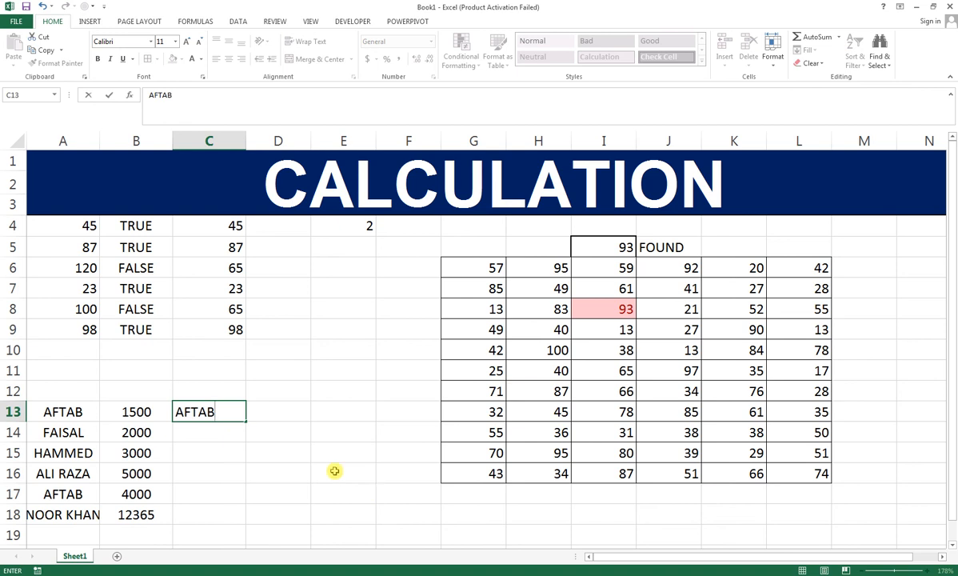
{"action": "key", "text": "Tab"}
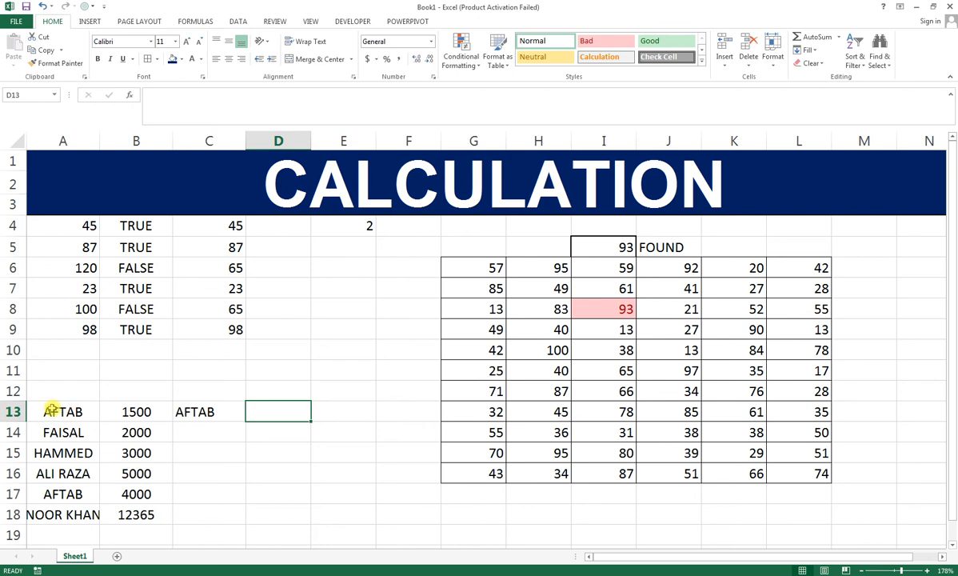
Step: Widen column A slightly so the longest name in the list fits in its cell
{"action": "left_click_drag", "start_coordinate": [50, 411], "coordinate": [50, 506]}
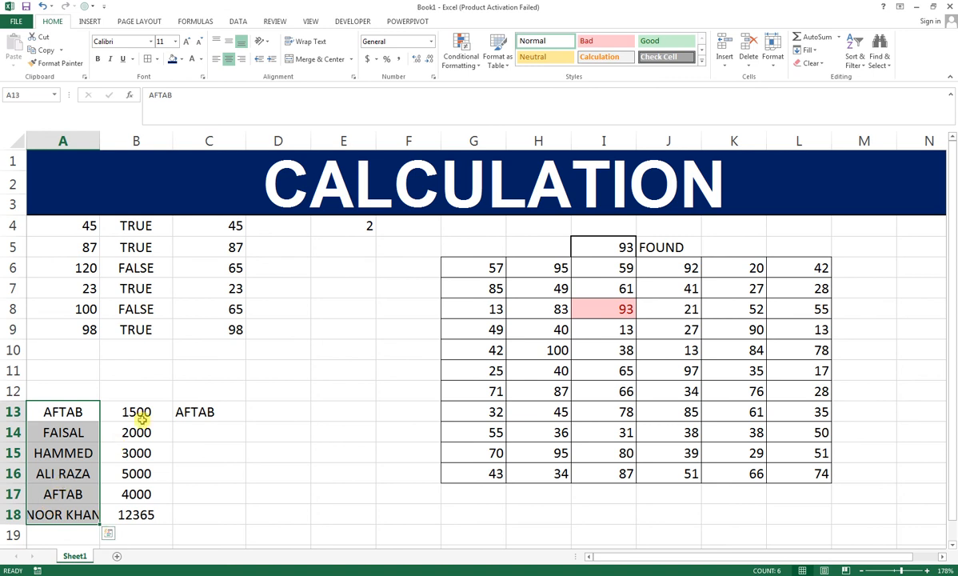
{"action": "left_click_drag", "start_coordinate": [100, 141], "coordinate": [112, 141]}
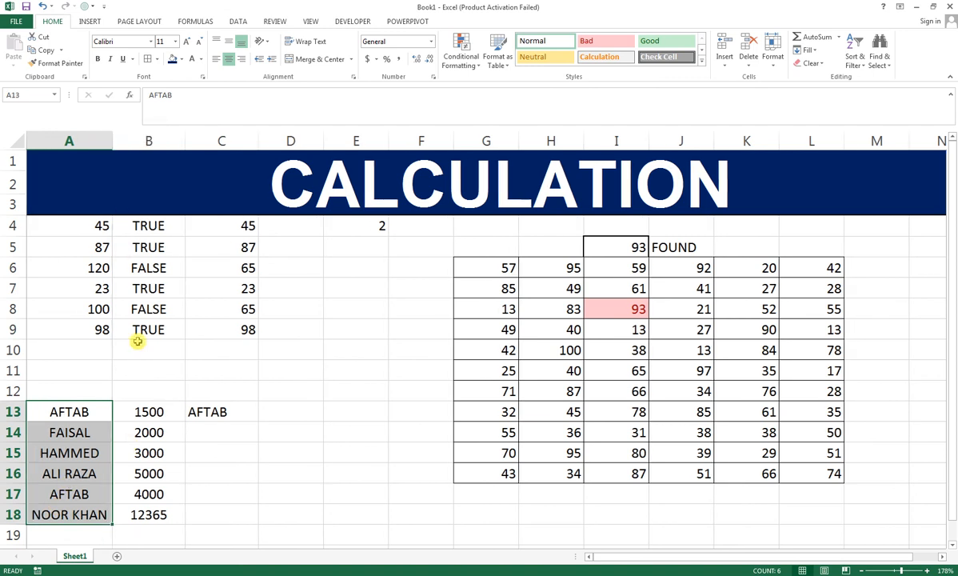
{"action": "left_click_drag", "start_coordinate": [136, 411], "coordinate": [143, 513]}
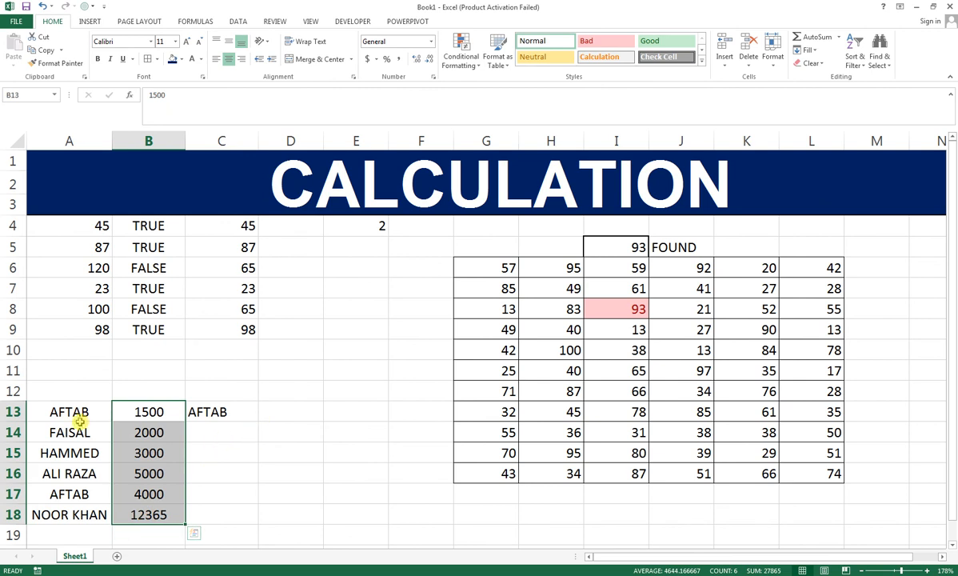
{"action": "left_click", "coordinate": [54, 416]}
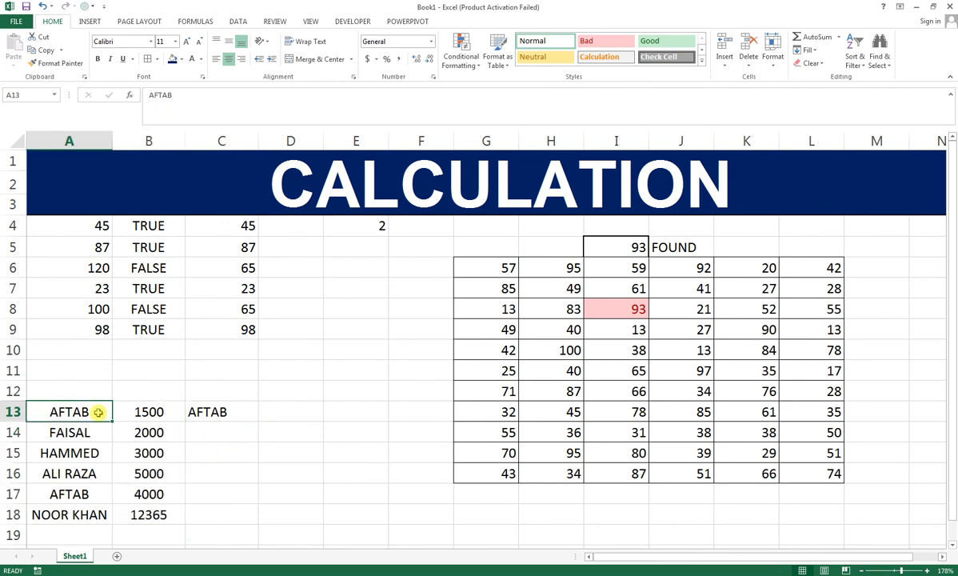
{"action": "left_click", "coordinate": [94, 496]}
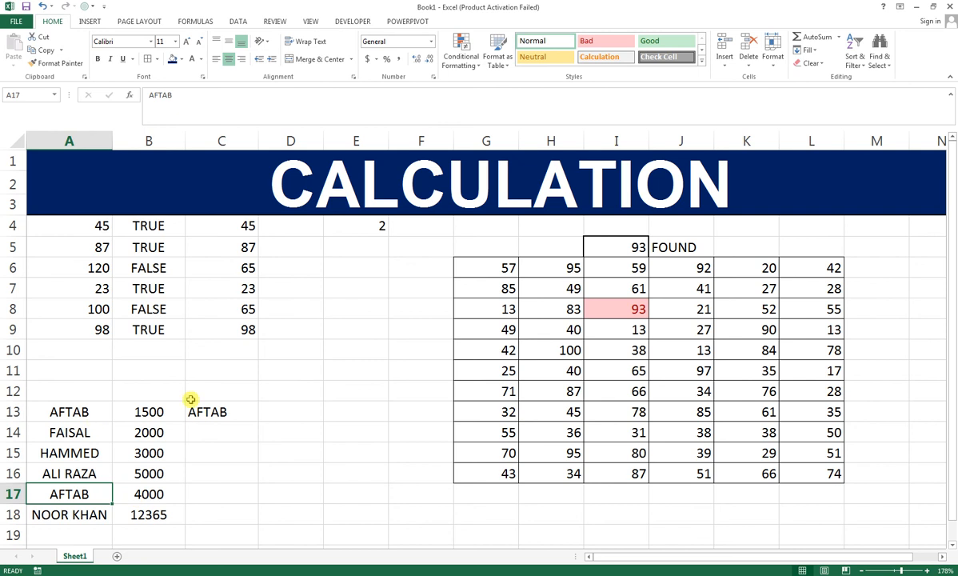
{"action": "left_click", "coordinate": [228, 416]}
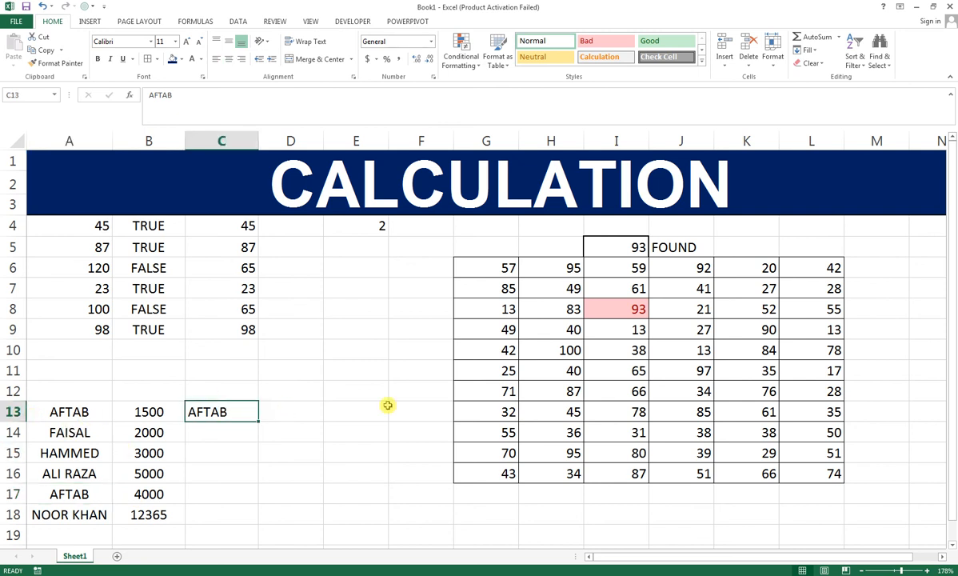
Step: Enter the formula =MAX(IF(A13:A18=C13,B13:B18)) in cell D13 to find the highest amount for the name in C13
{"action": "left_click", "coordinate": [262, 417]}
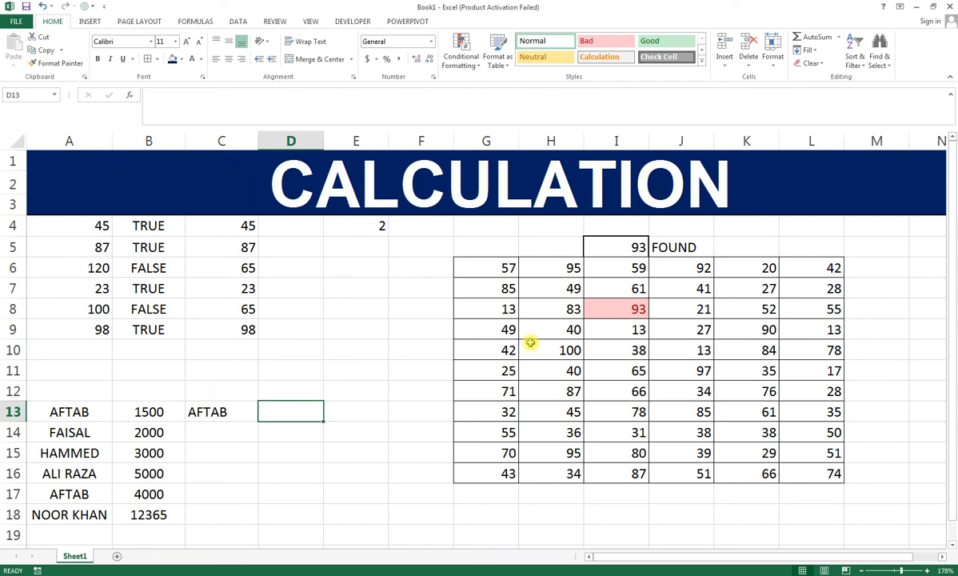
{"action": "type", "text": "=M"}
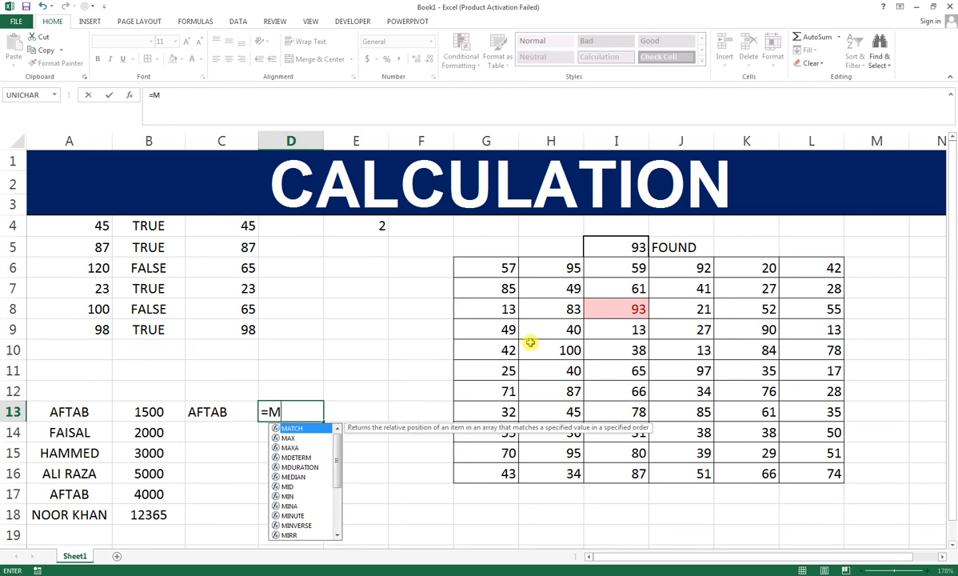
{"action": "type", "text": "AX"}
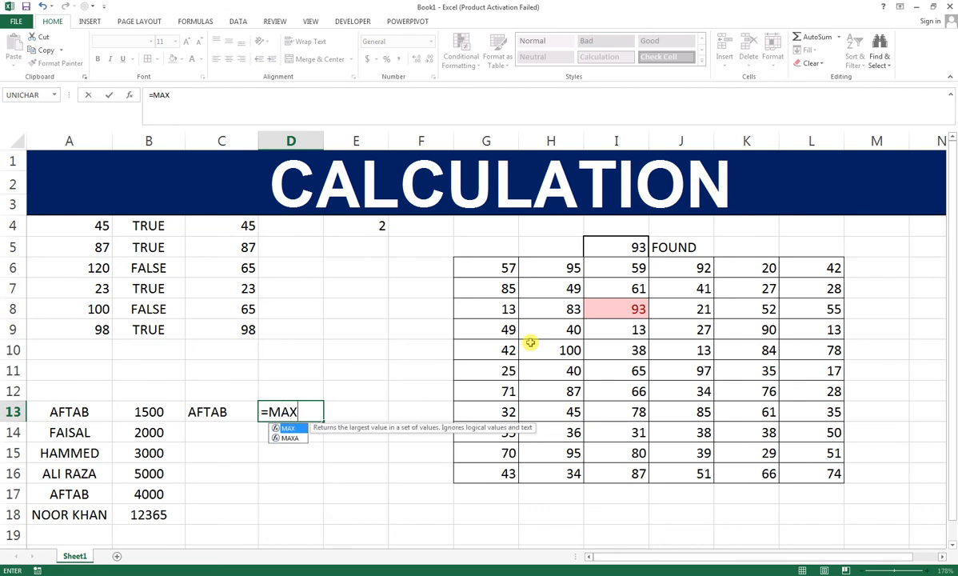
{"action": "type", "text": "(IF"}
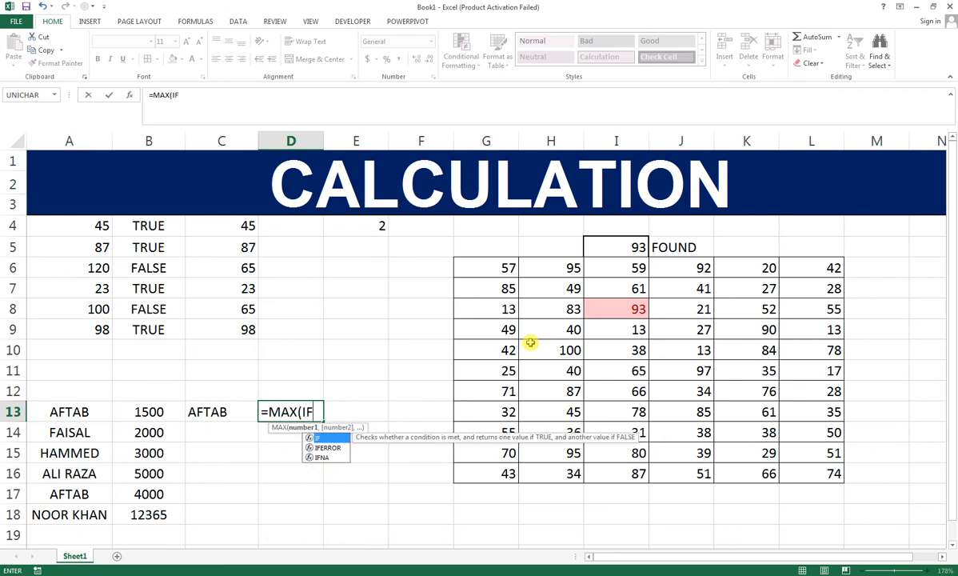
{"action": "type", "text": "("}
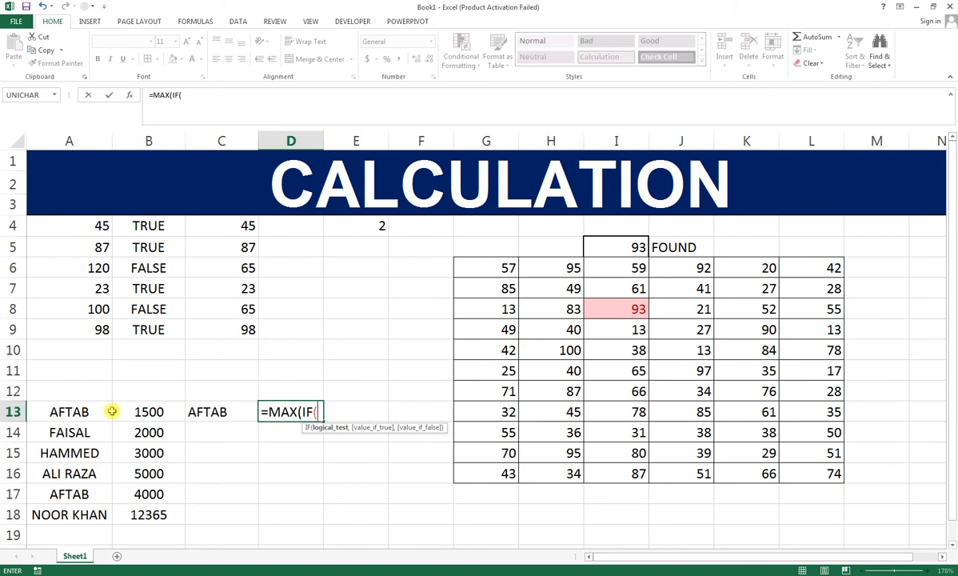
{"action": "left_click_drag", "start_coordinate": [69, 409], "coordinate": [69, 512]}
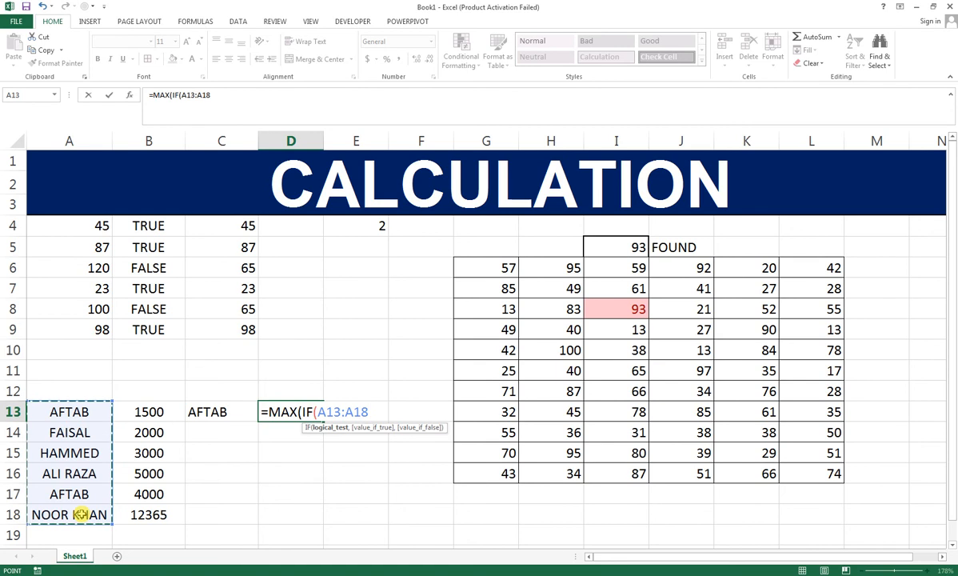
{"action": "type", "text": "="}
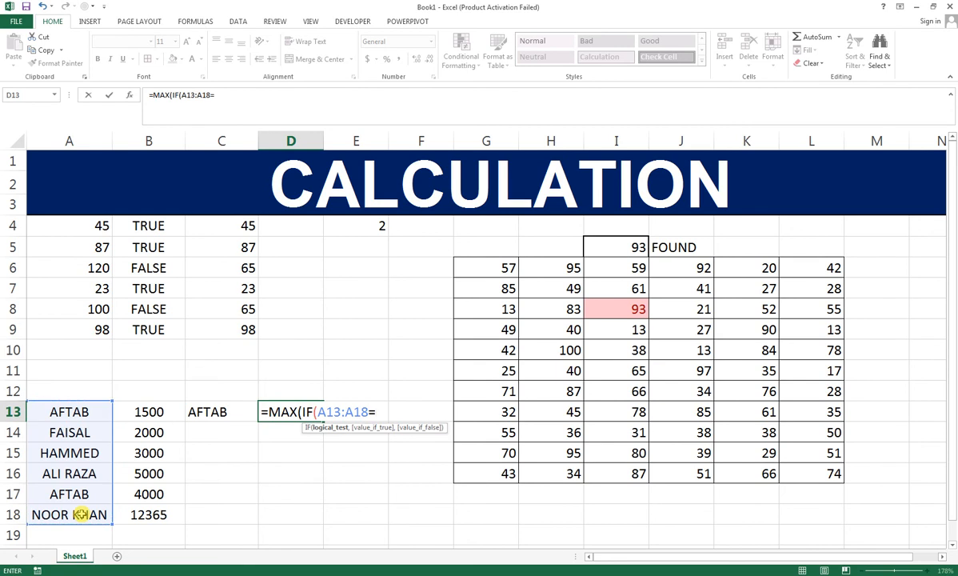
{"action": "left_click", "coordinate": [213, 411]}
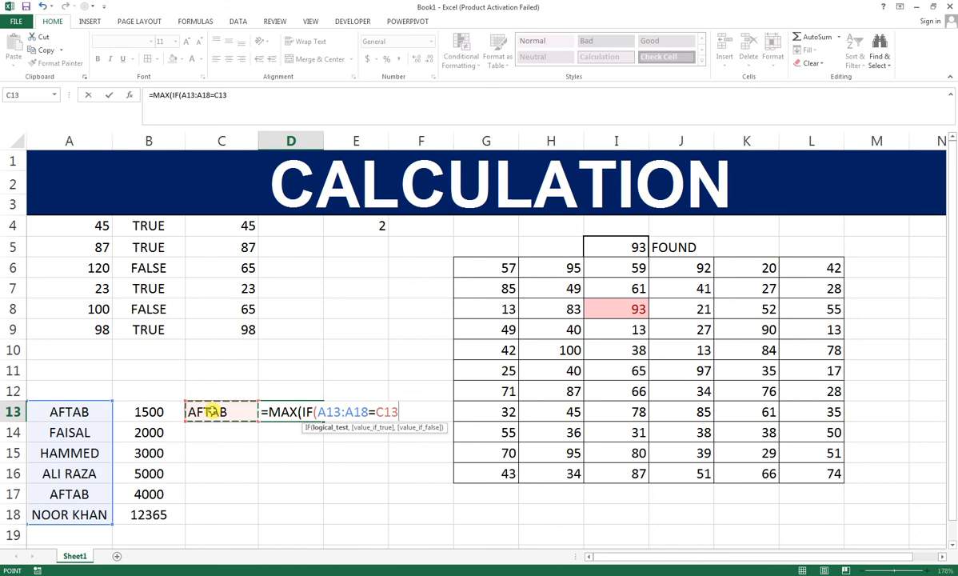
{"action": "type", "text": ","}
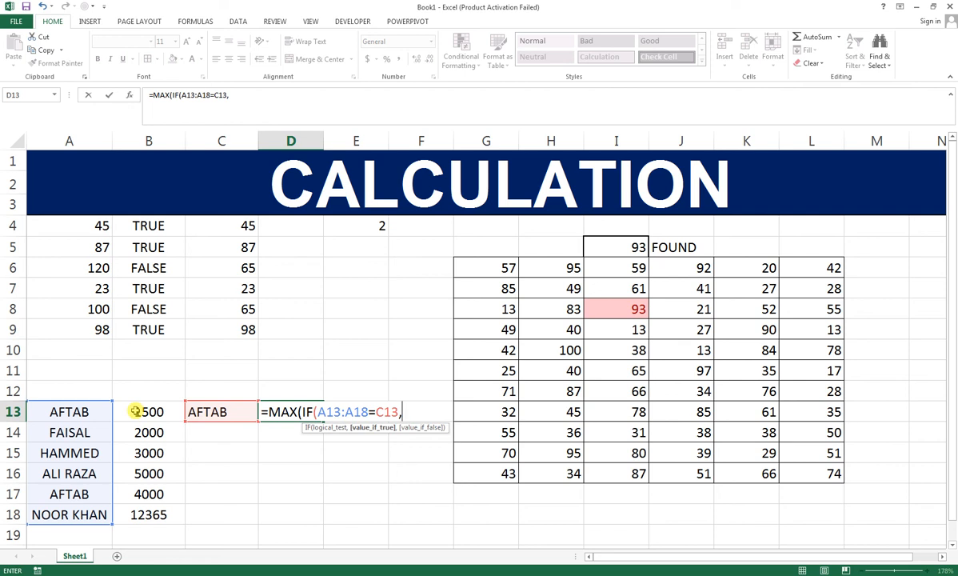
{"action": "left_click_drag", "start_coordinate": [136, 411], "coordinate": [133, 518]}
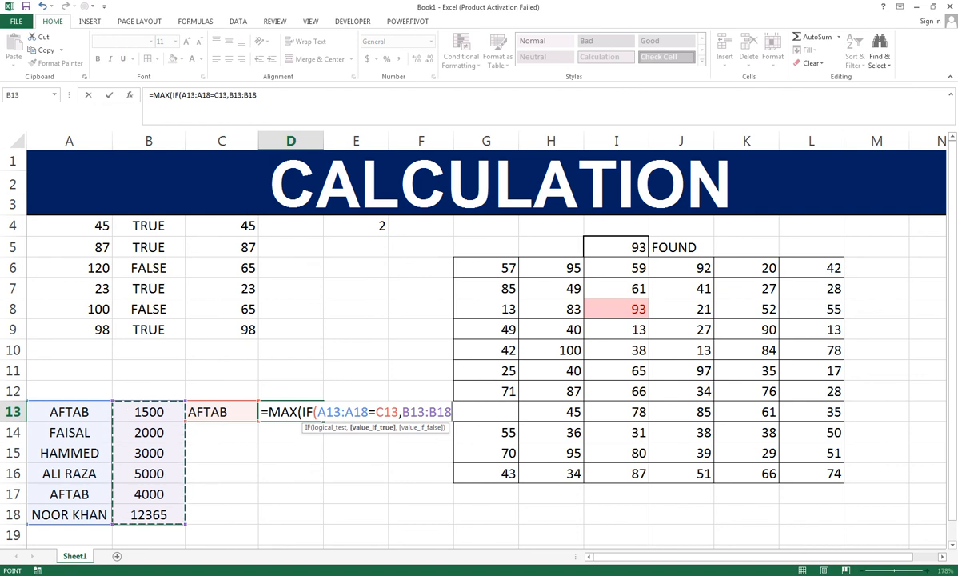
{"action": "type", "text": "))"}
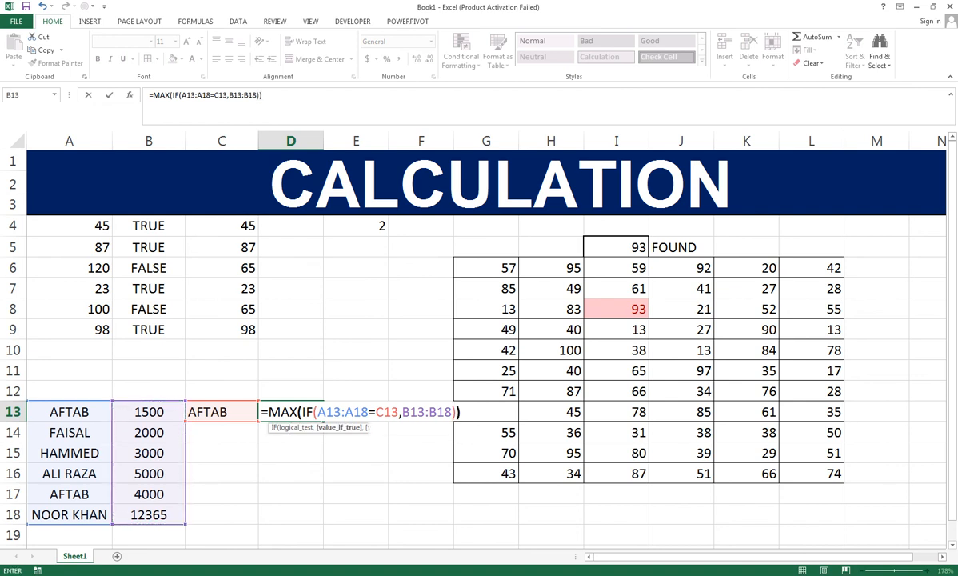
{"action": "key", "text": "Return"}
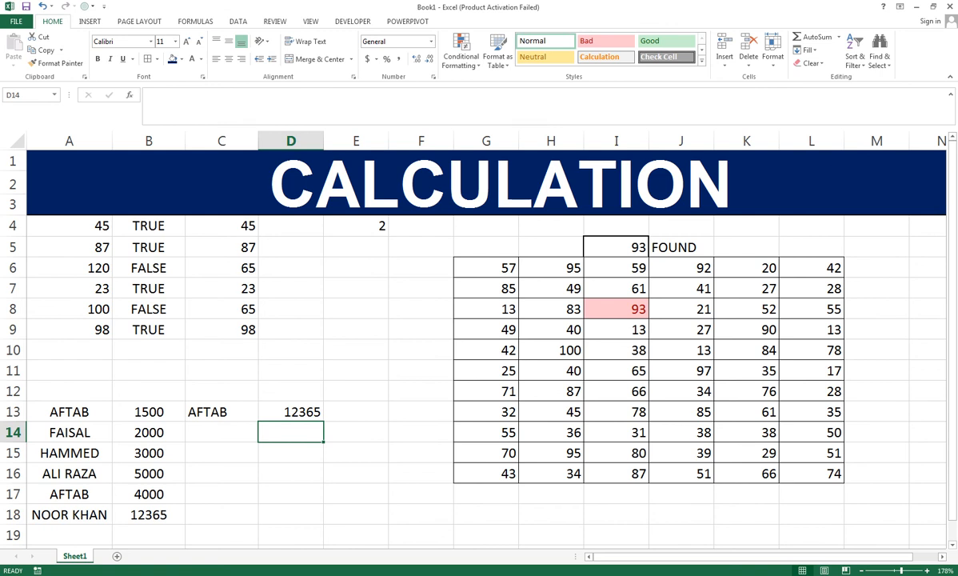
Step: Convert the MAX-IF formula in cell D13 into an array formula
{"action": "key", "text": "Up"}
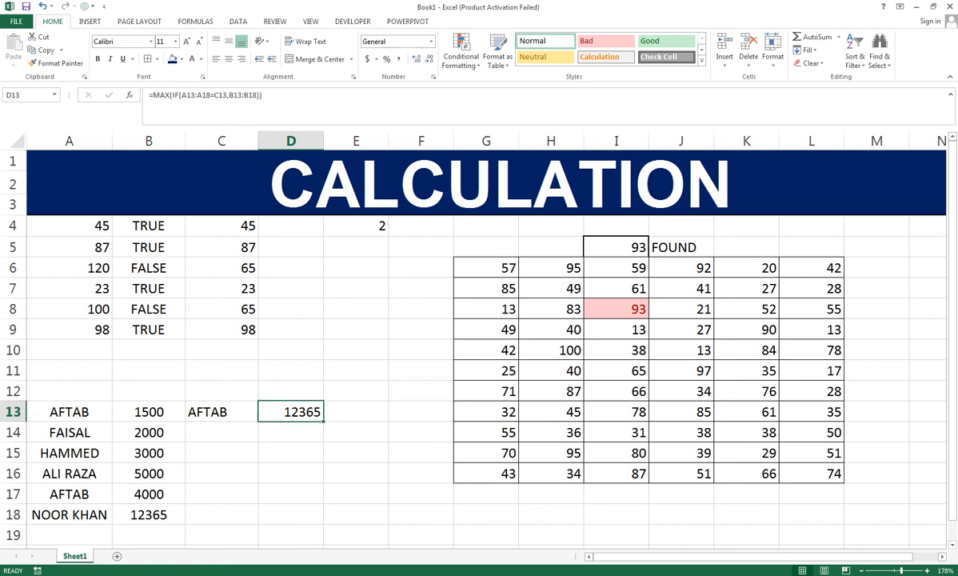
{"action": "key", "text": "F2"}
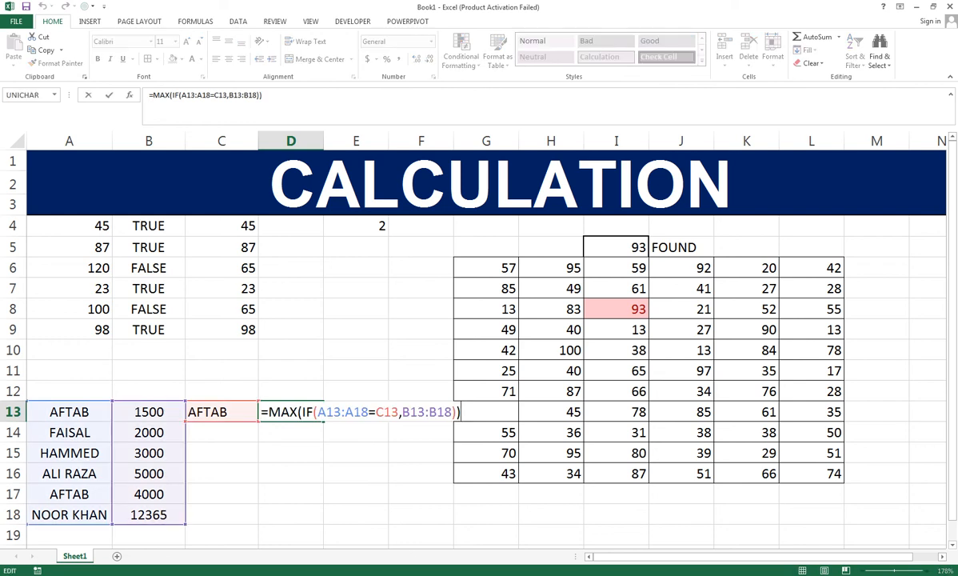
{"action": "key", "text": "ctrl+shift+Return"}
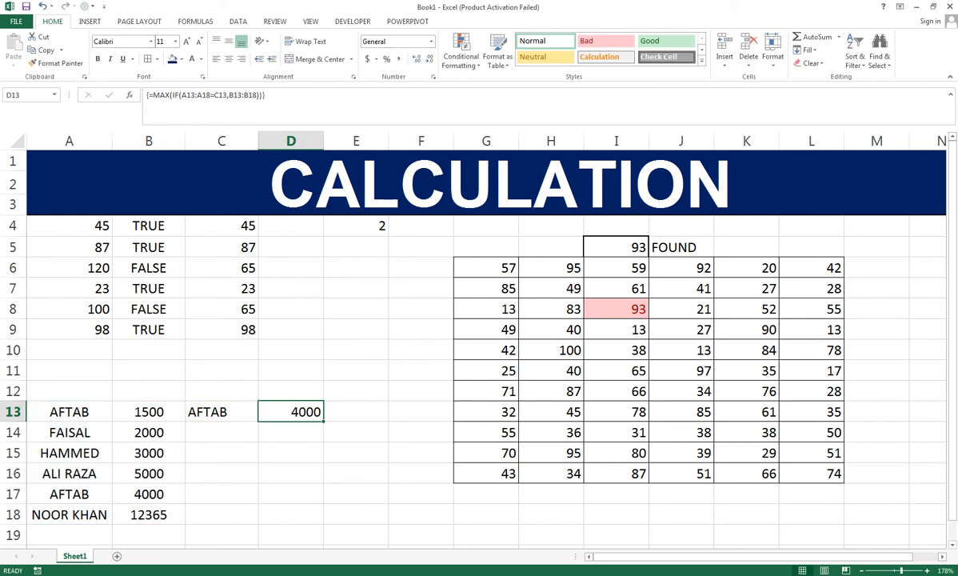